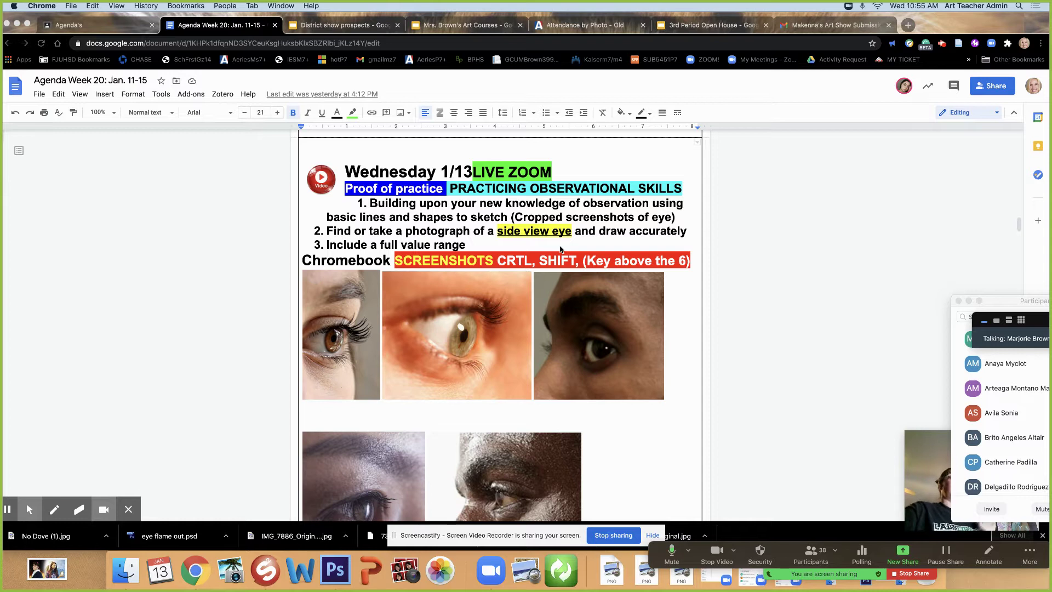
# Bring the Week 20 agenda document into focus, then open a new Chrome tab.
pyautogui.click(562, 169)
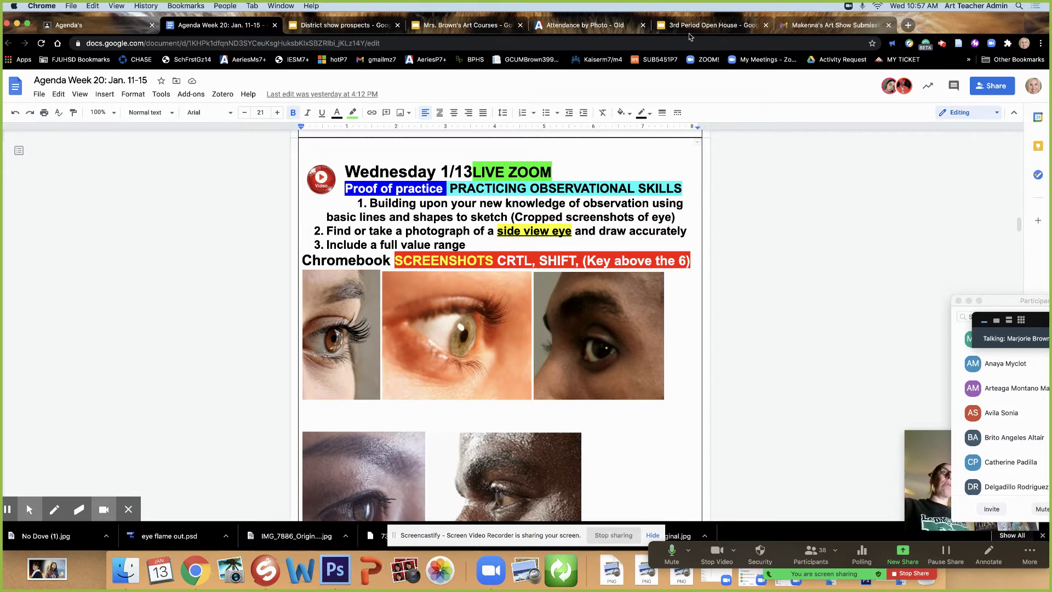
pyautogui.click(907, 26)
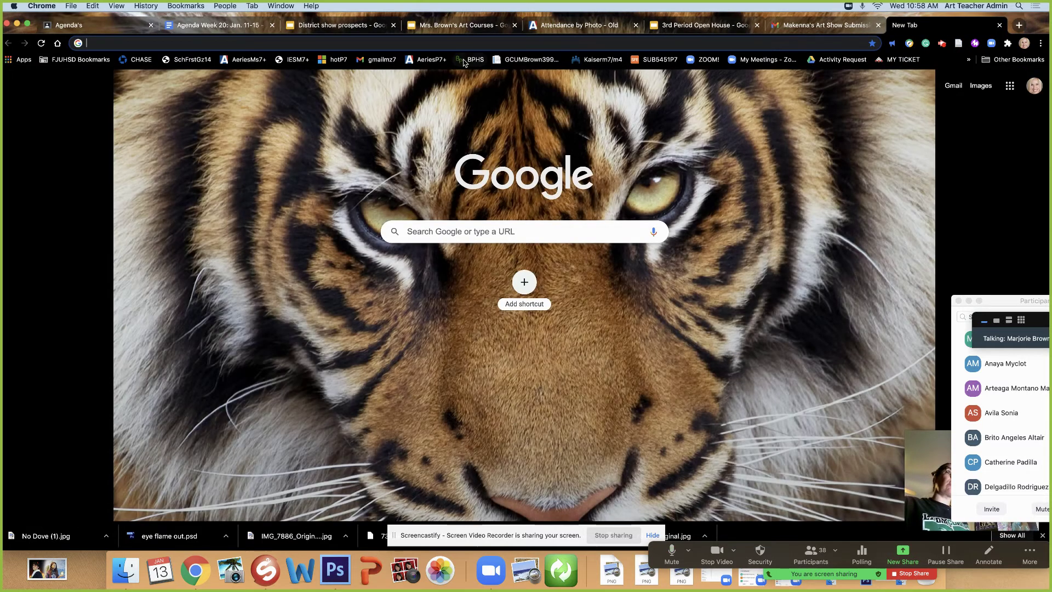
# Load the BPHS site, open its staff directory and page through to the visual arts teacher.
pyautogui.click(464, 60)
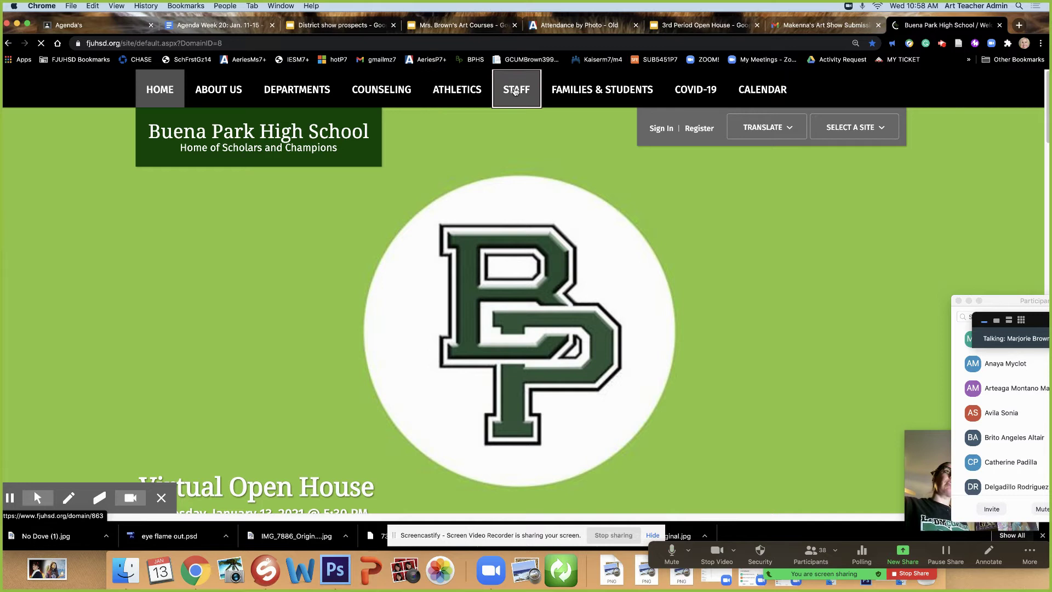
pyautogui.click(514, 91)
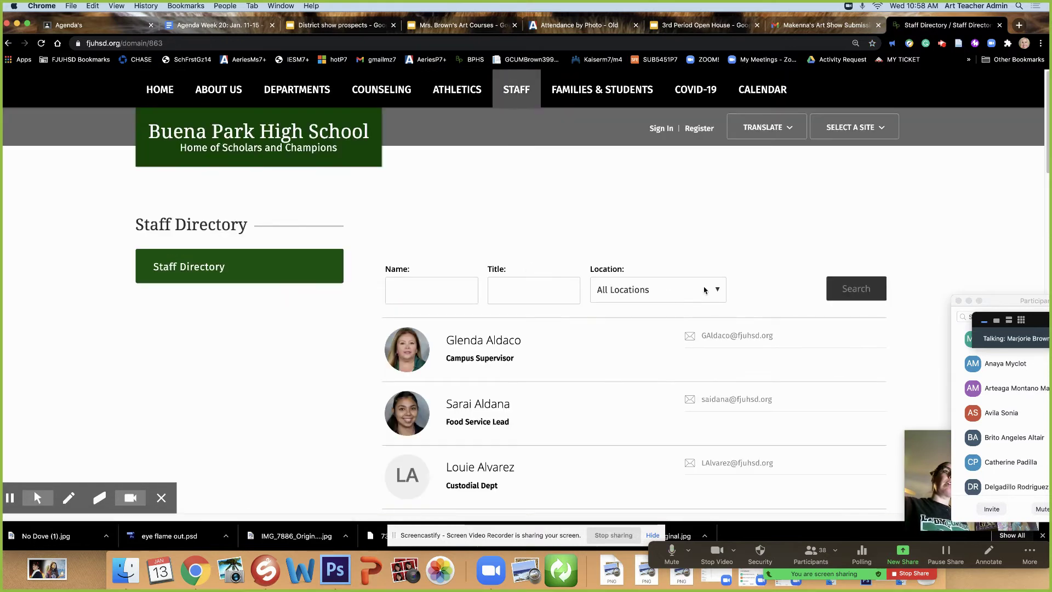
pyautogui.click(439, 289)
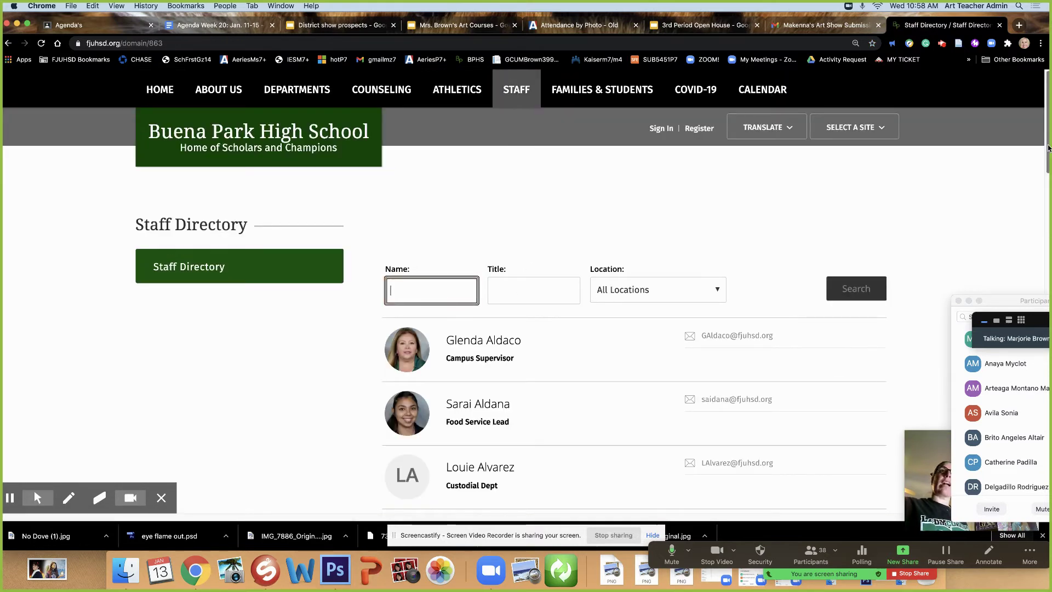
pyautogui.click(1047, 153)
pyautogui.moveTo(1046, 152); pyautogui.dragTo(1046, 493)
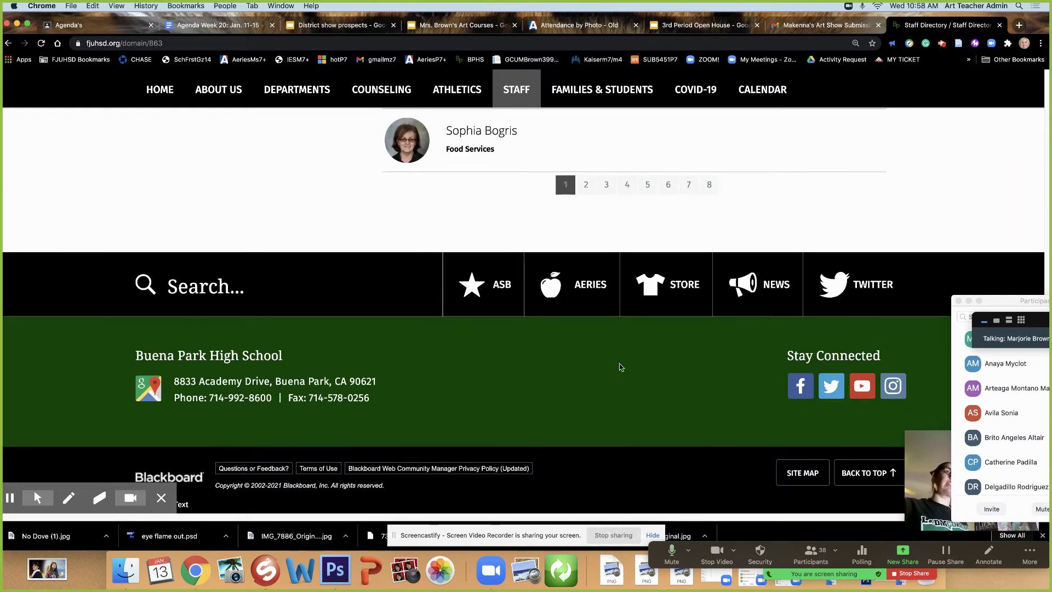
pyautogui.click(585, 192)
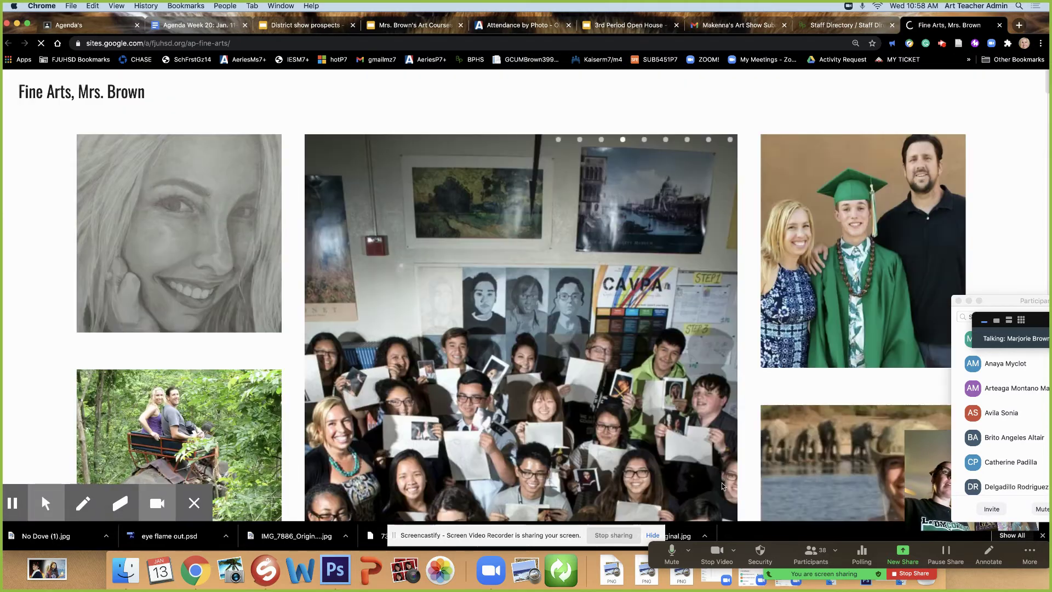
# Save the Fine Arts page's student artwork photo to the desktop as unnamed.jpg.
pyautogui.moveTo(1048, 88); pyautogui.dragTo(1047, 144)
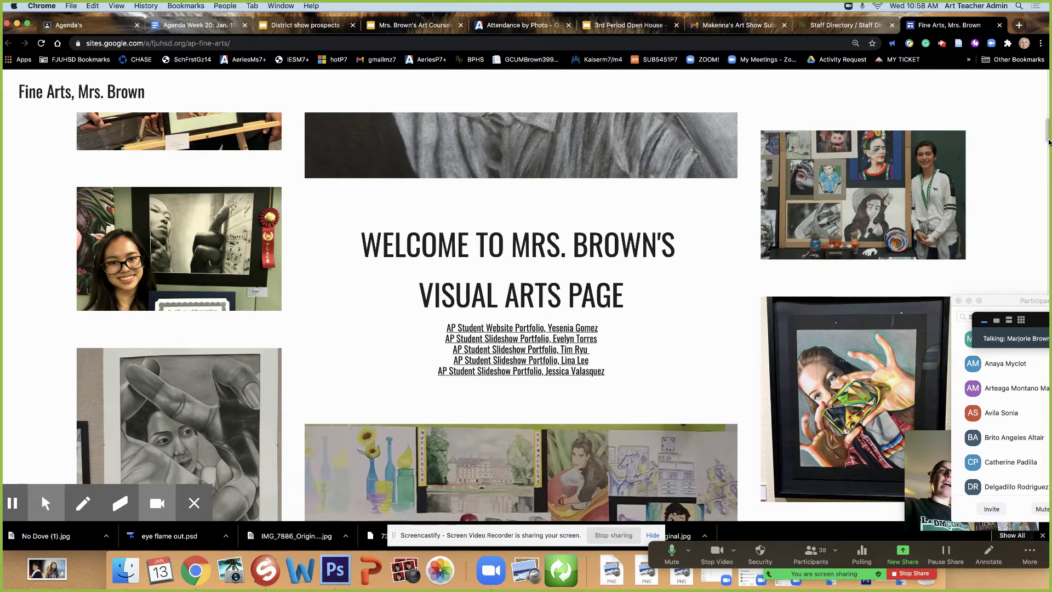
pyautogui.moveTo(1035, 30); pyautogui.dragTo(868, 41)
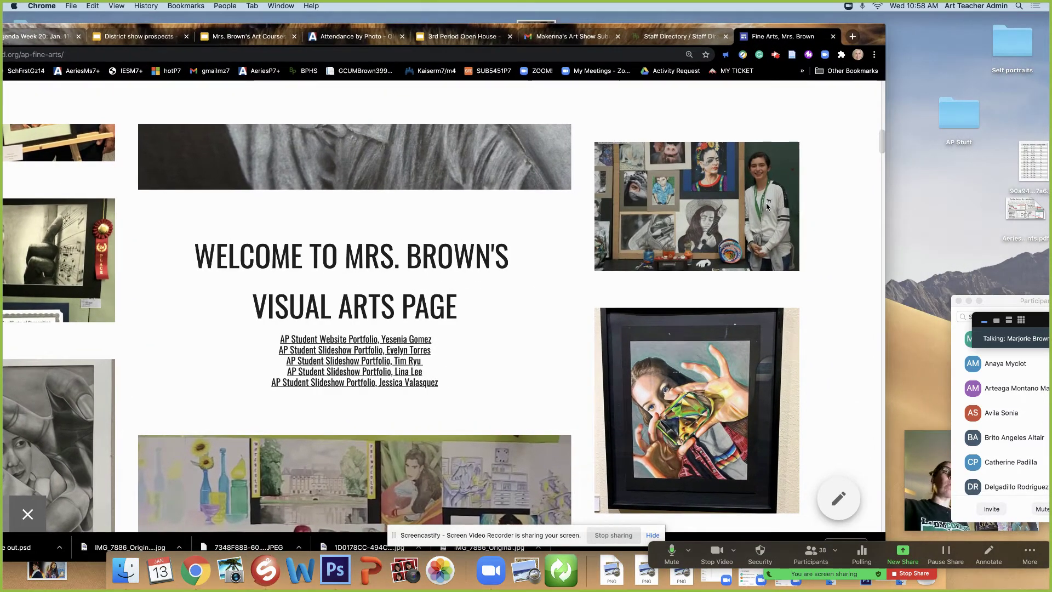
pyautogui.moveTo(767, 205); pyautogui.dragTo(978, 193)
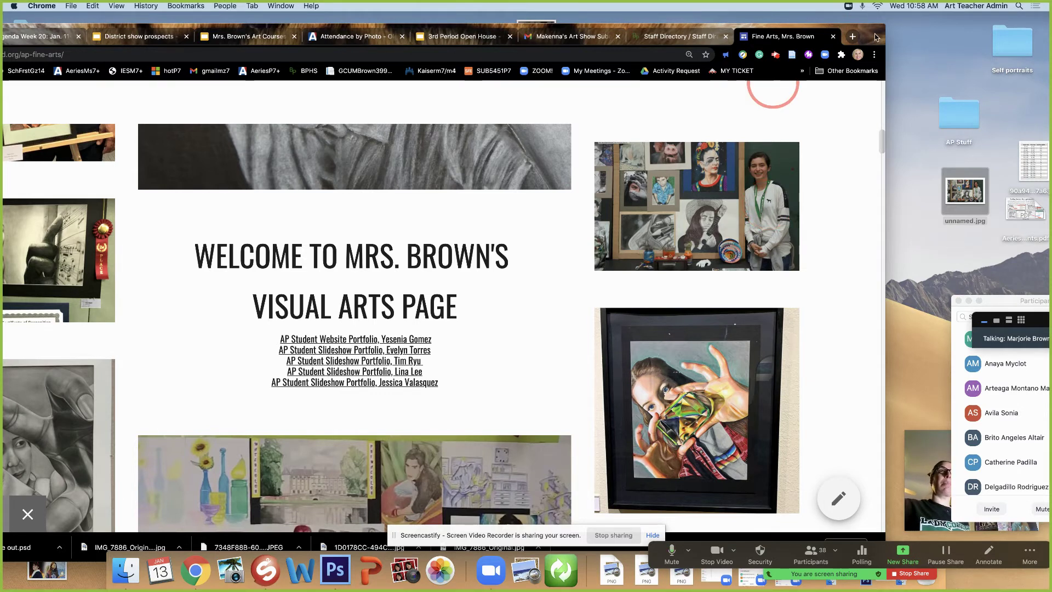
pyautogui.moveTo(879, 37); pyautogui.dragTo(1047, 5)
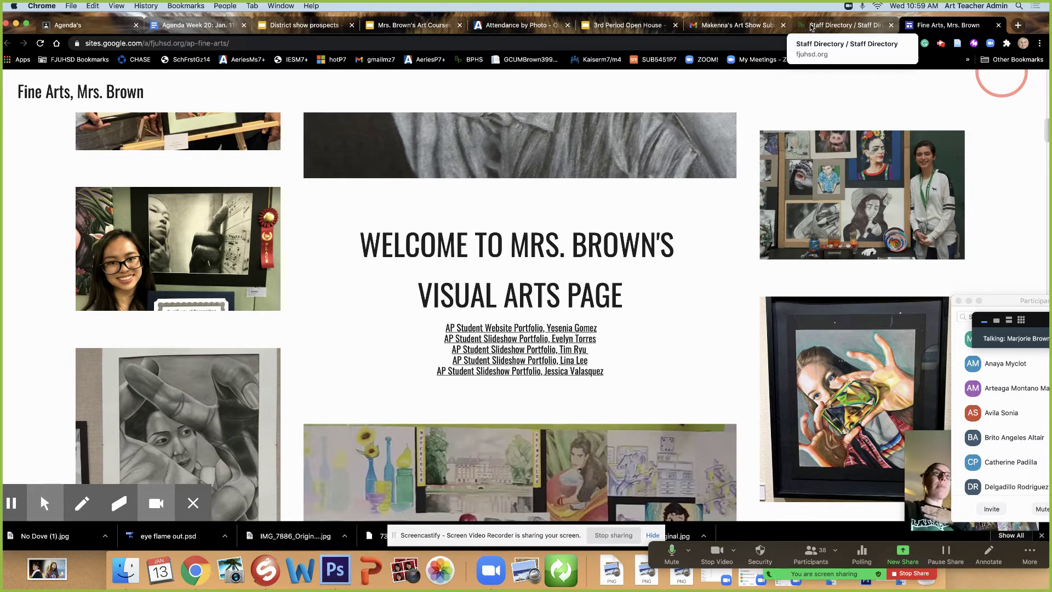
# Reopen the art teacher's Fine Arts site from the staff directory, browse it, then close it and return to the agenda.
pyautogui.click(810, 27)
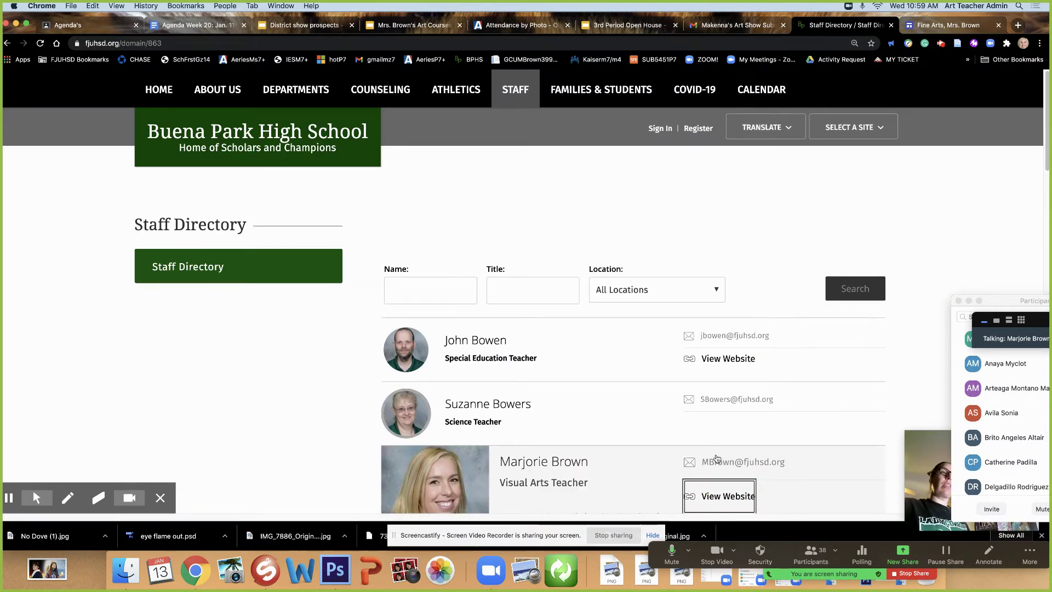
pyautogui.click(713, 495)
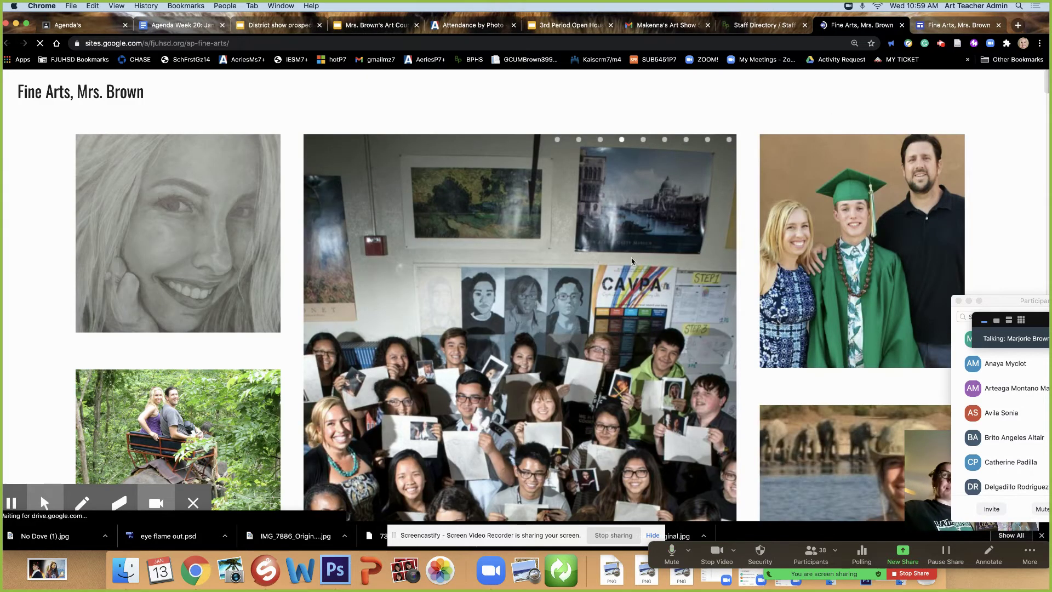
pyautogui.click(1045, 88)
pyautogui.moveTo(1045, 88); pyautogui.dragTo(1037, 133)
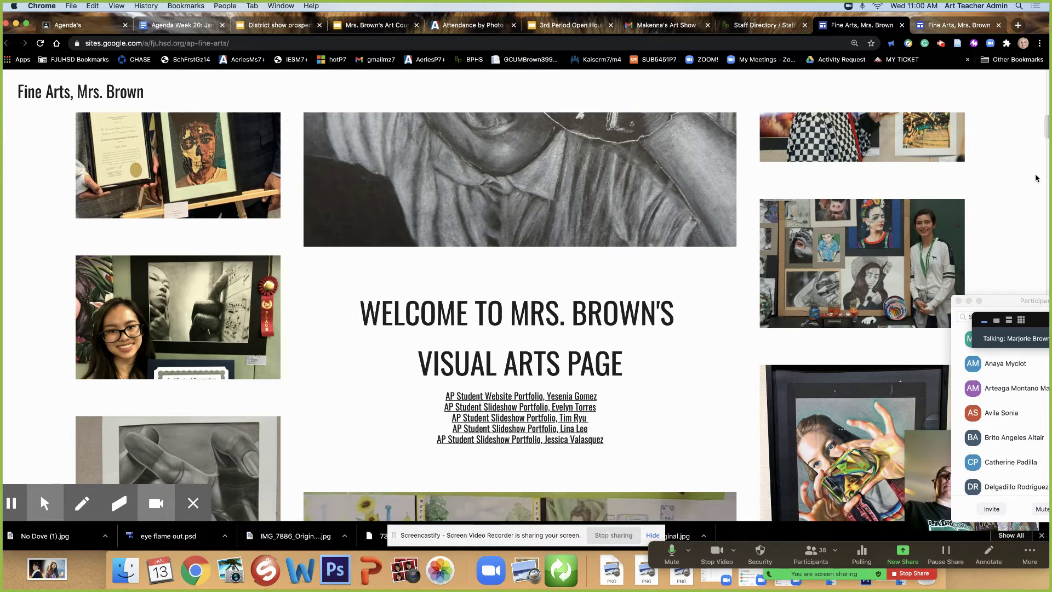
pyautogui.click(1047, 133)
pyautogui.moveTo(1047, 133)
pyautogui.mouseDown()
pyautogui.moveTo(1047, 120)
pyautogui.moveTo(1045, 173)
pyautogui.moveTo(1045, 154)
pyautogui.mouseUp()
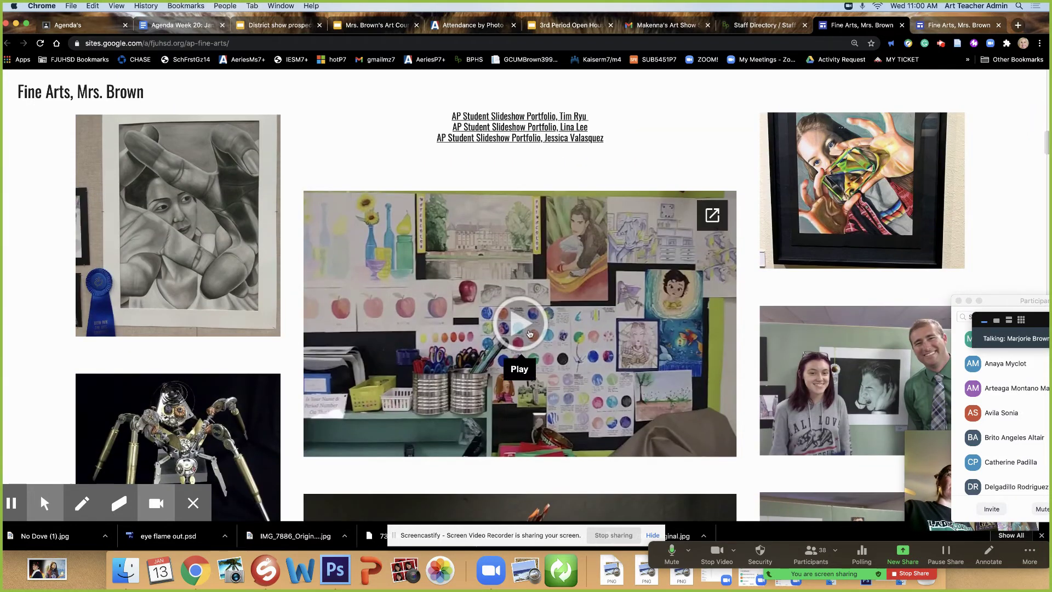
pyautogui.click(901, 26)
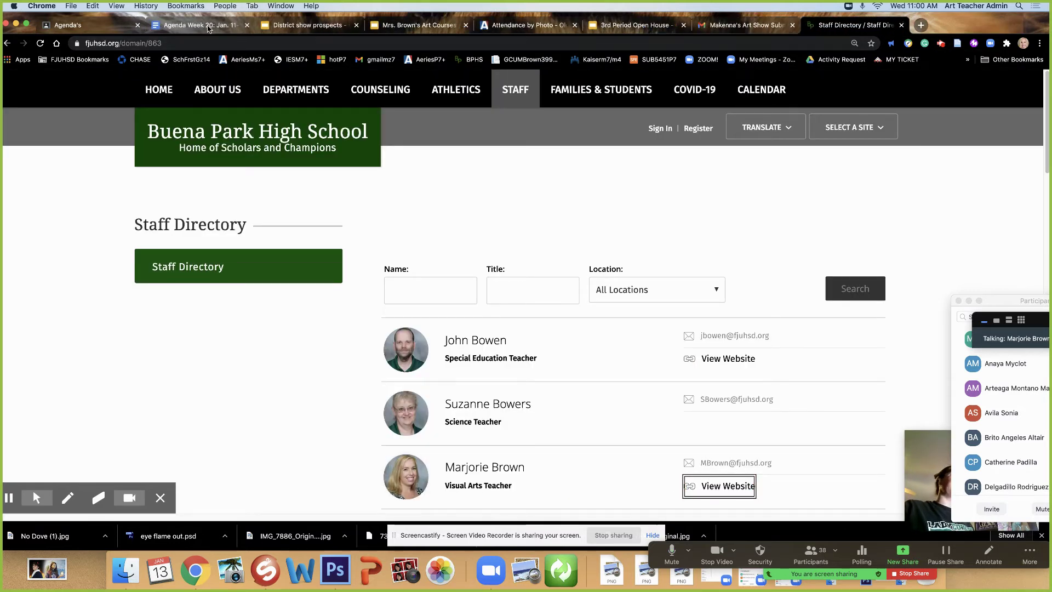
pyautogui.click(210, 29)
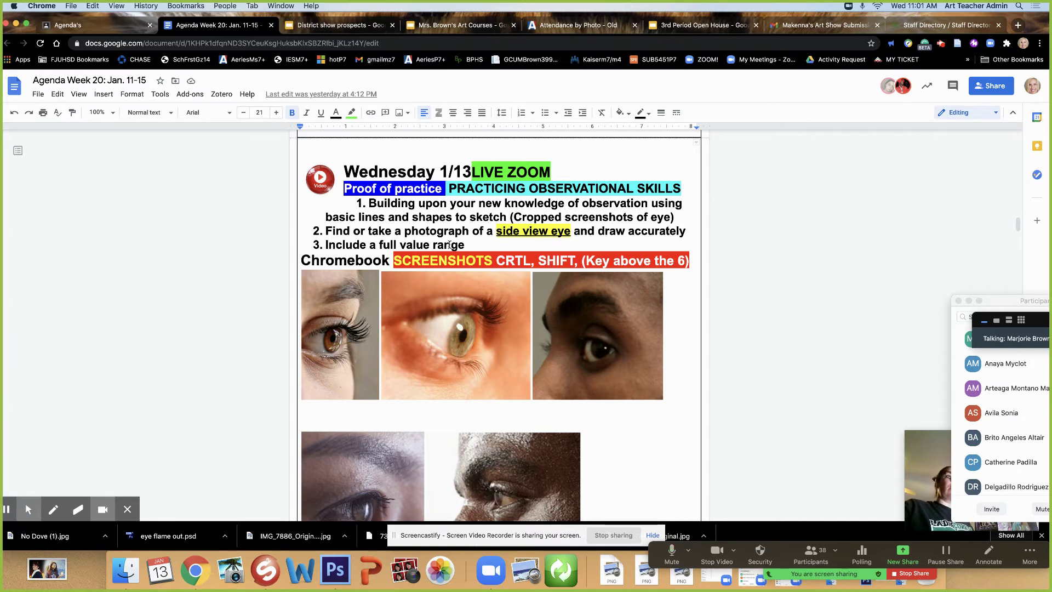
# Place the cursor after 'Include a full value range' in the agenda, then switch to the class Agenda page.
pyautogui.click(471, 245)
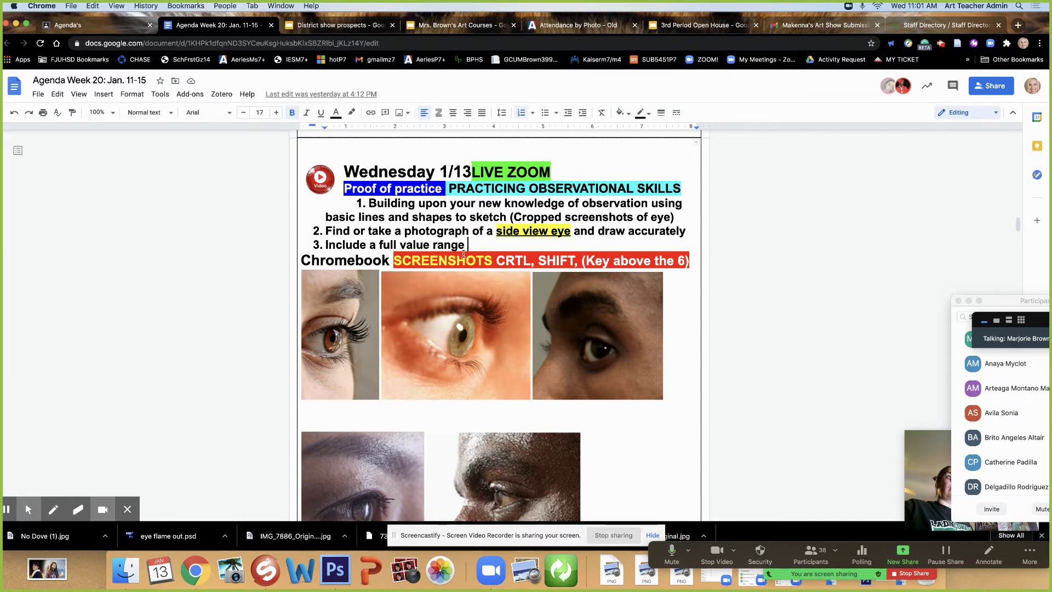
pyautogui.click(111, 24)
# Show all classwork topics on the Drawing & Painting Classwork page.
pyautogui.click(14, 87)
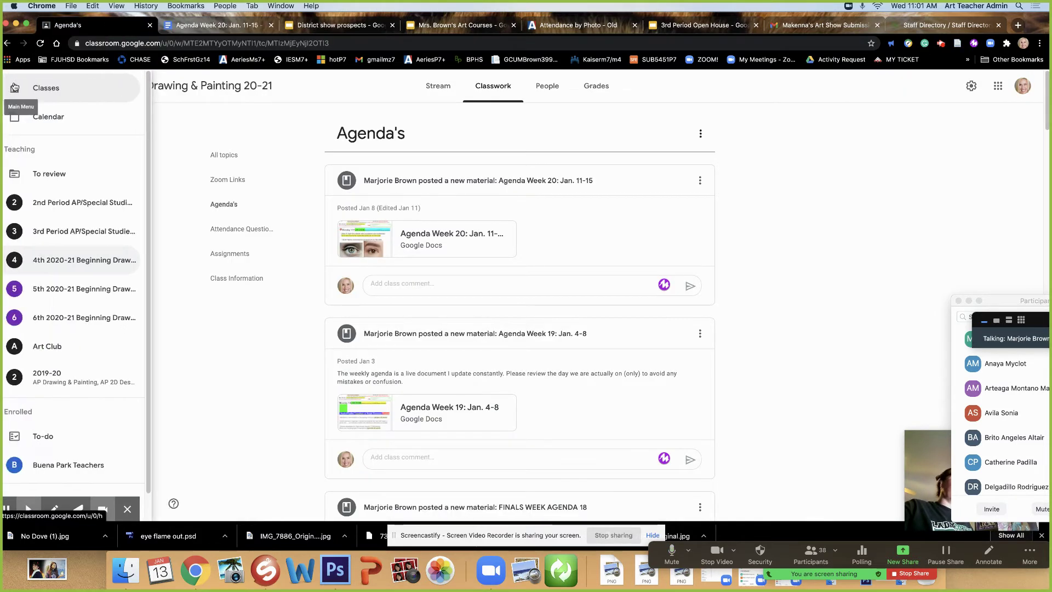
pyautogui.click(365, 105)
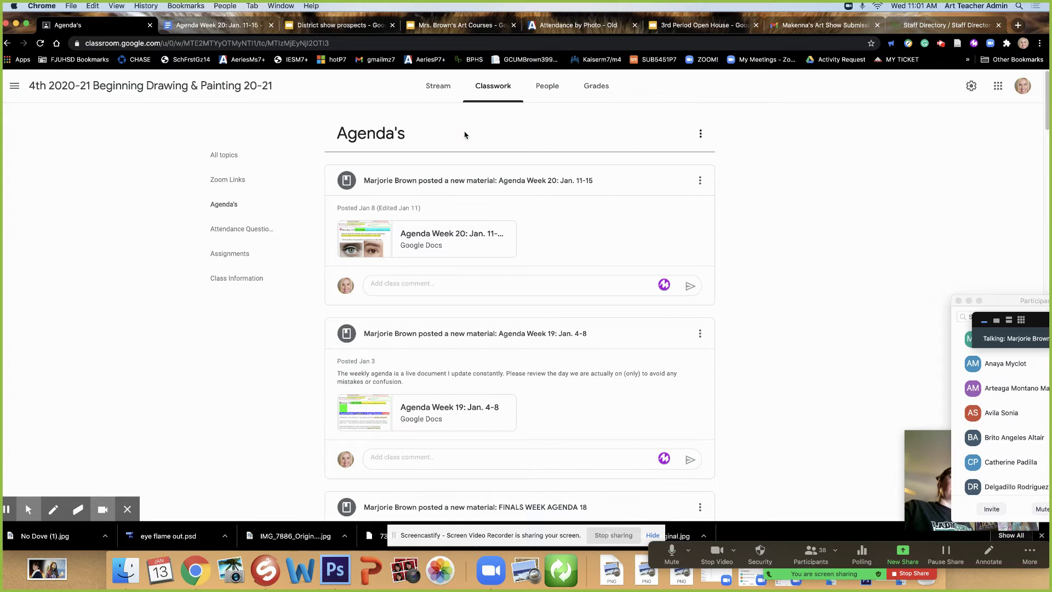
pyautogui.scroll(-4, 736, 226)
pyautogui.scroll(-13, 736, 226)
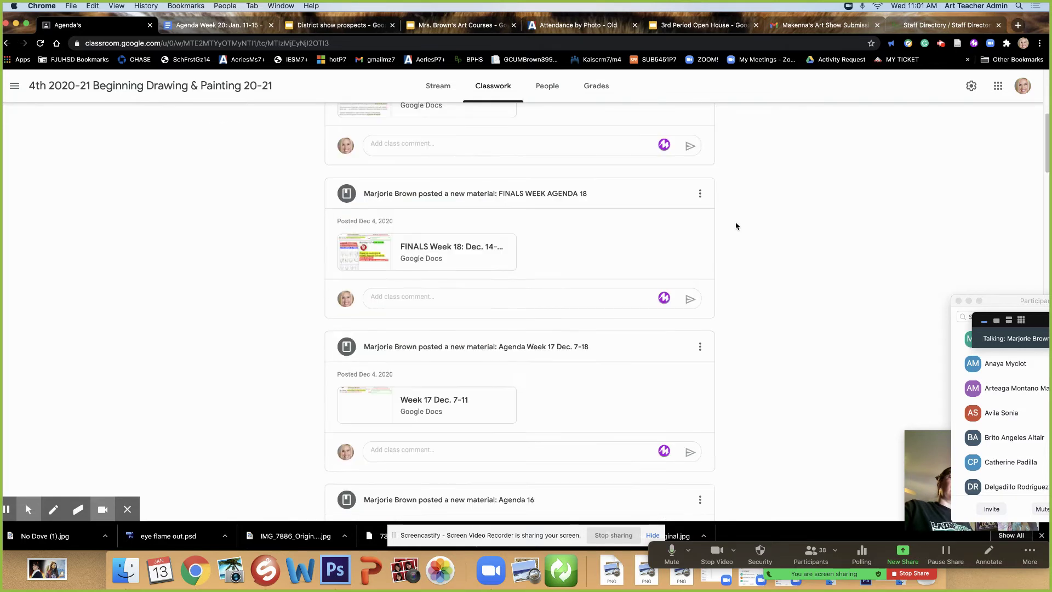
pyautogui.scroll(5, 734, 230)
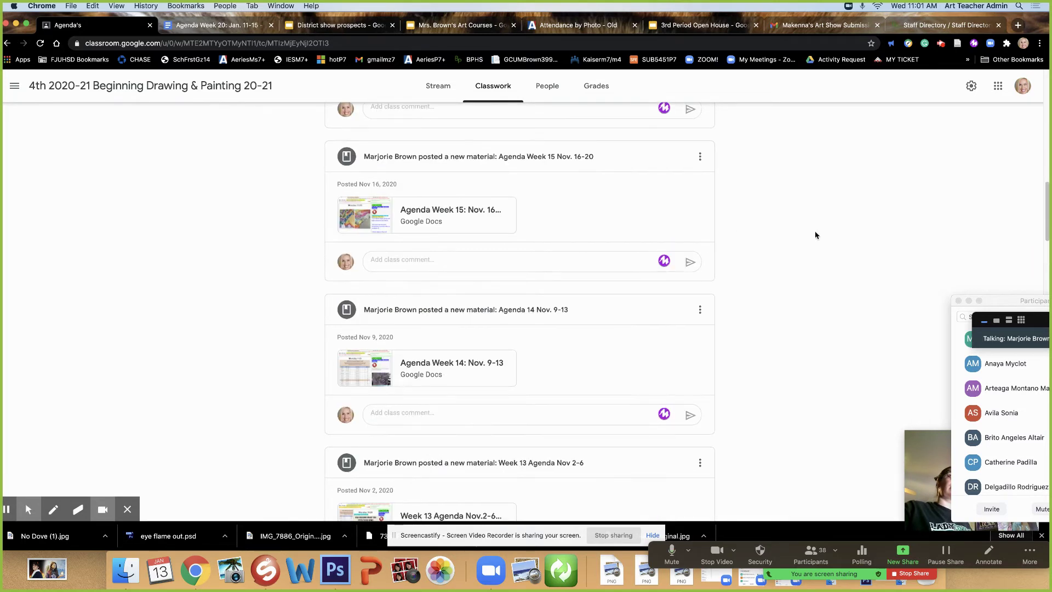
pyautogui.moveTo(1046, 211); pyautogui.dragTo(1045, 66)
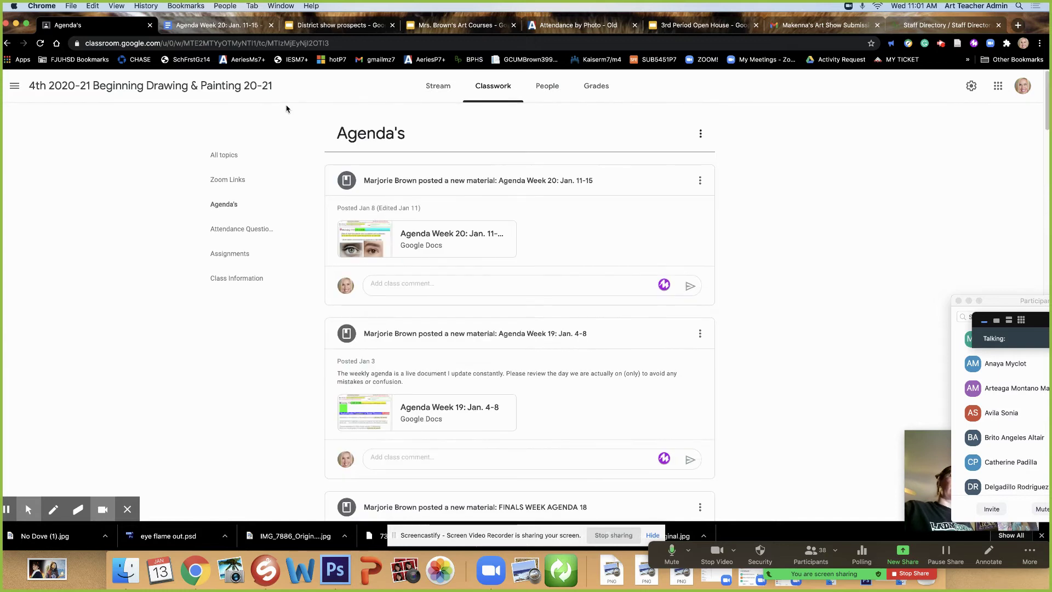
pyautogui.click(490, 86)
# Reuse the 6th period's Tuesday-Proof of Practice post as a new assignment.
pyautogui.click(359, 116)
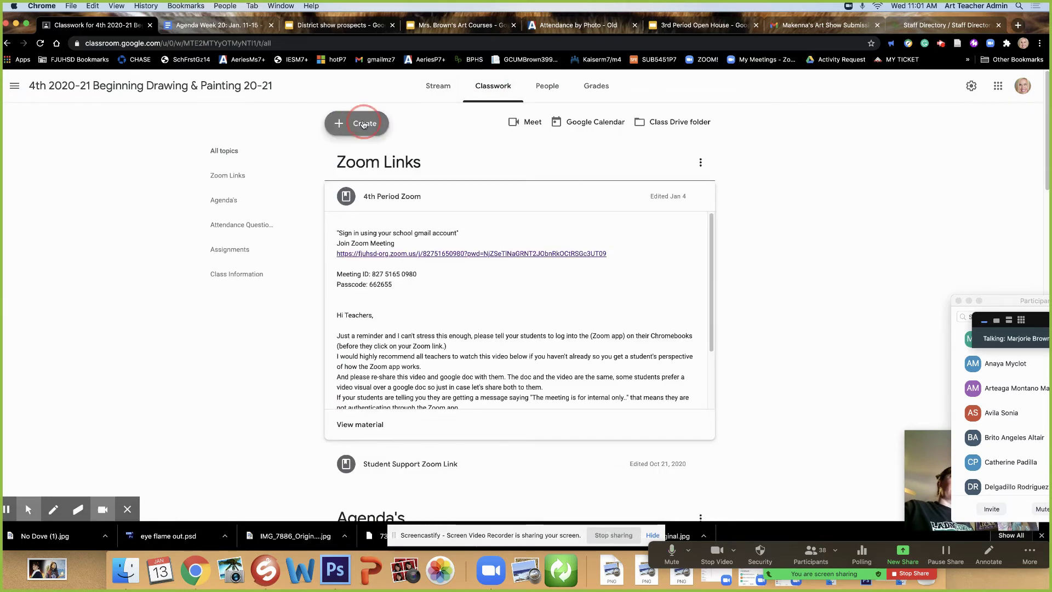
pyautogui.click(369, 256)
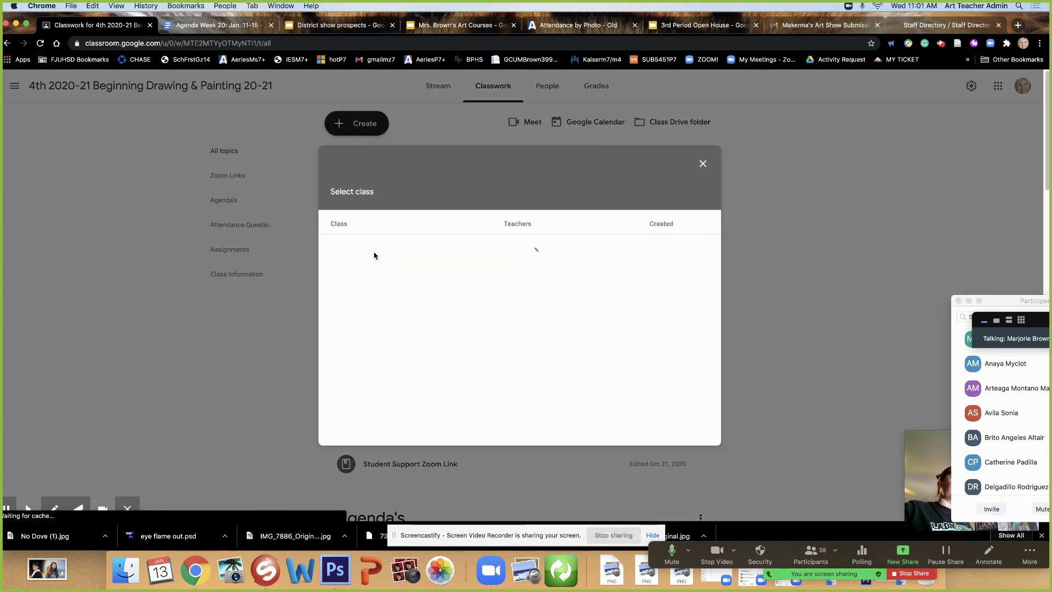
pyautogui.click(364, 217)
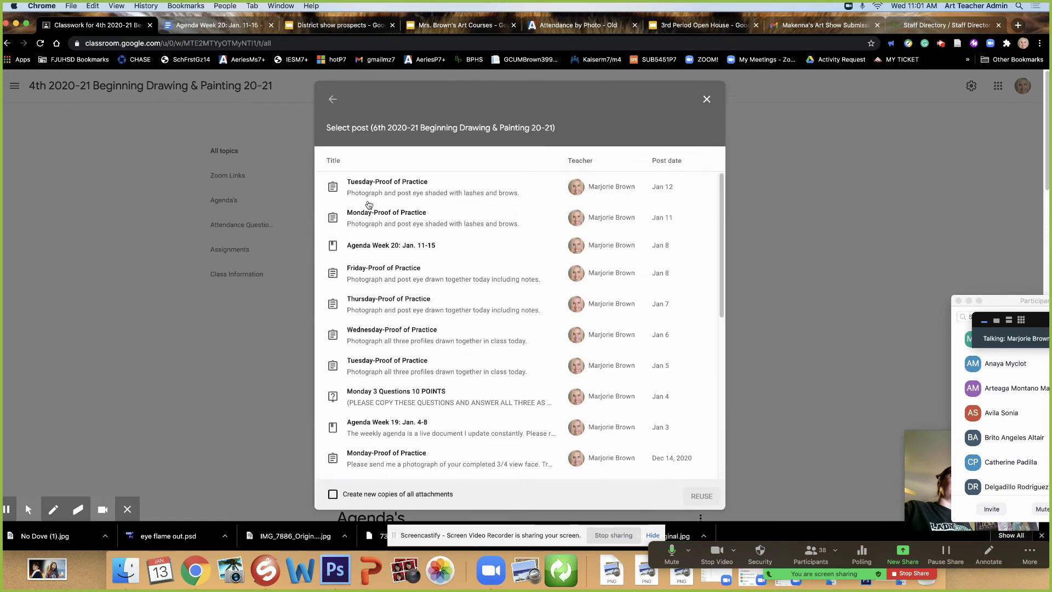
pyautogui.click(377, 184)
pyautogui.click(691, 497)
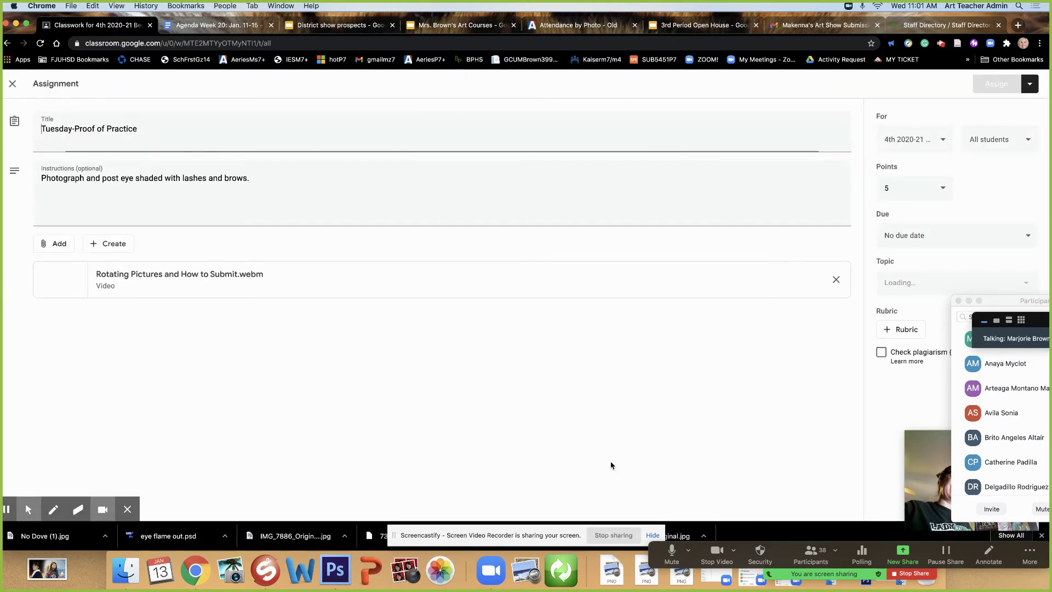
# Retitle it 'Wednesday-Proof of Practice' and start instructions: 'Get a photo or take a photo and draw the side view eye and shade a full value ranger.'.
pyautogui.moveTo(59, 129); pyautogui.dragTo(24, 130)
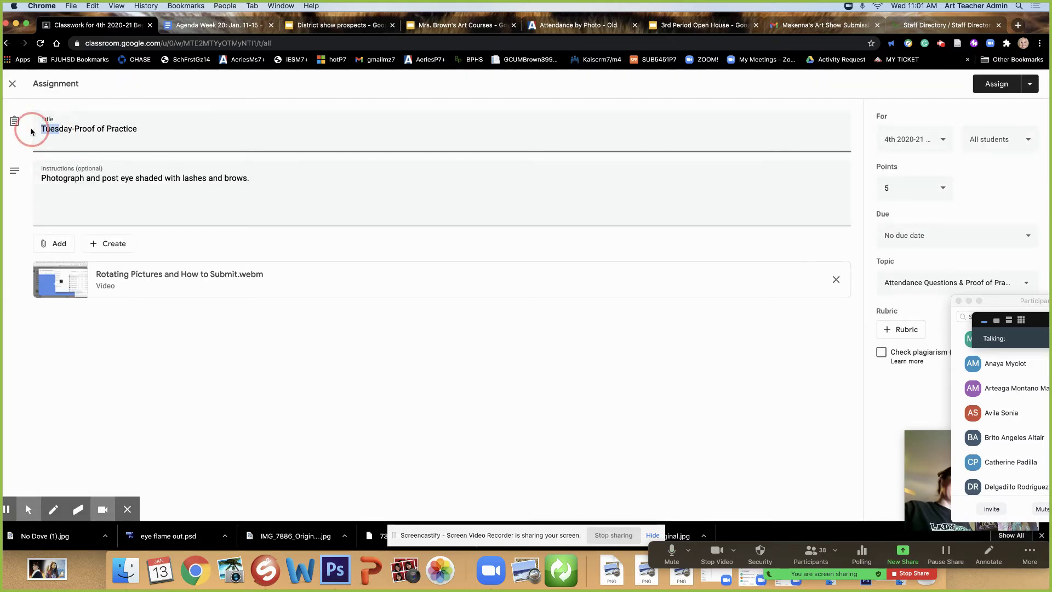
pyautogui.write('Wed')
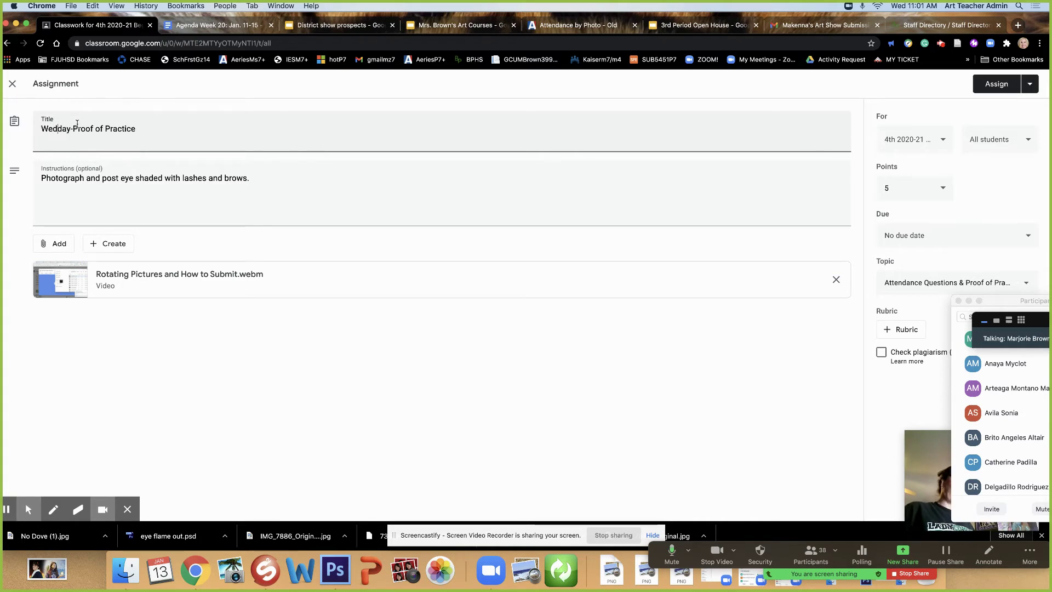
pyautogui.write('nes')
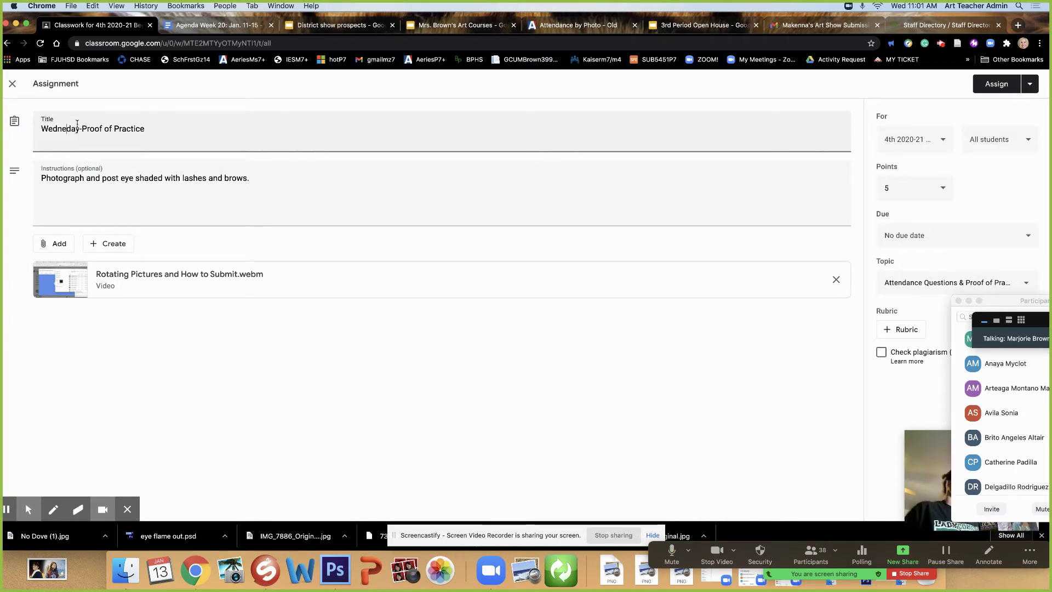
pyautogui.click(85, 177)
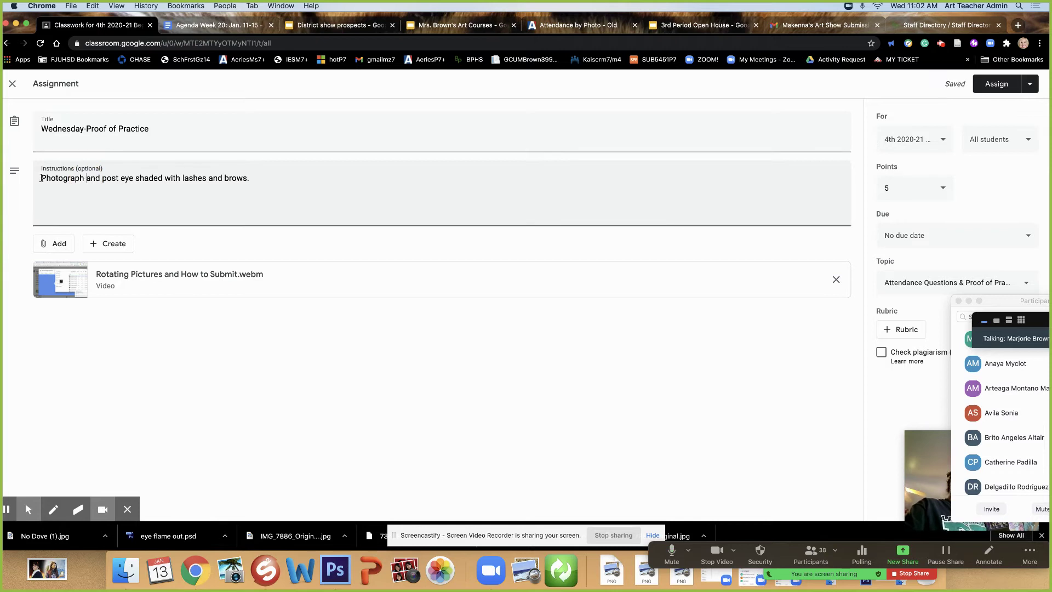
pyautogui.click(42, 178)
pyautogui.write('Get a')
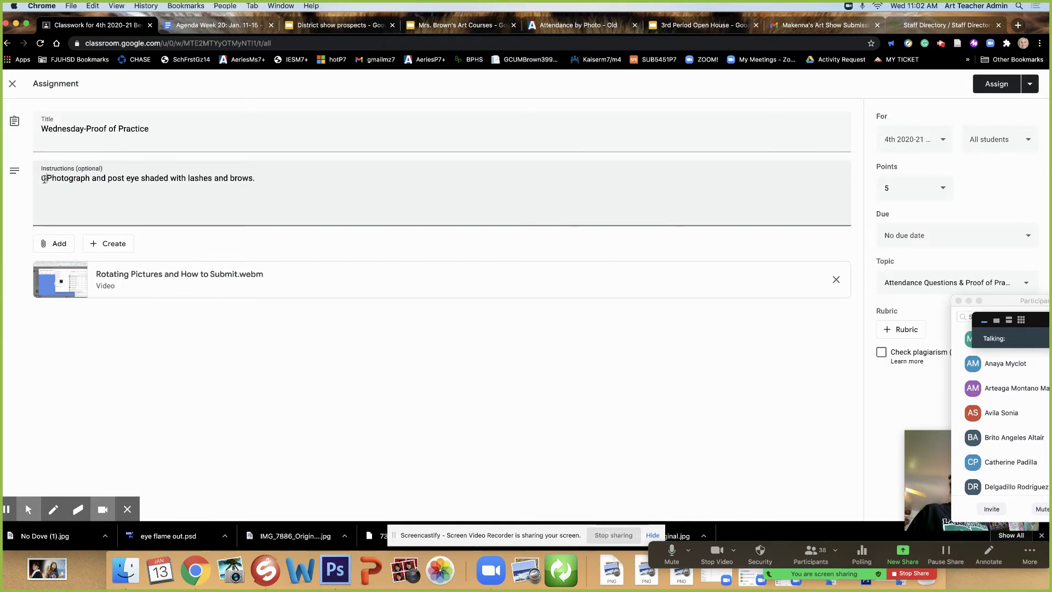
pyautogui.press('Delete')
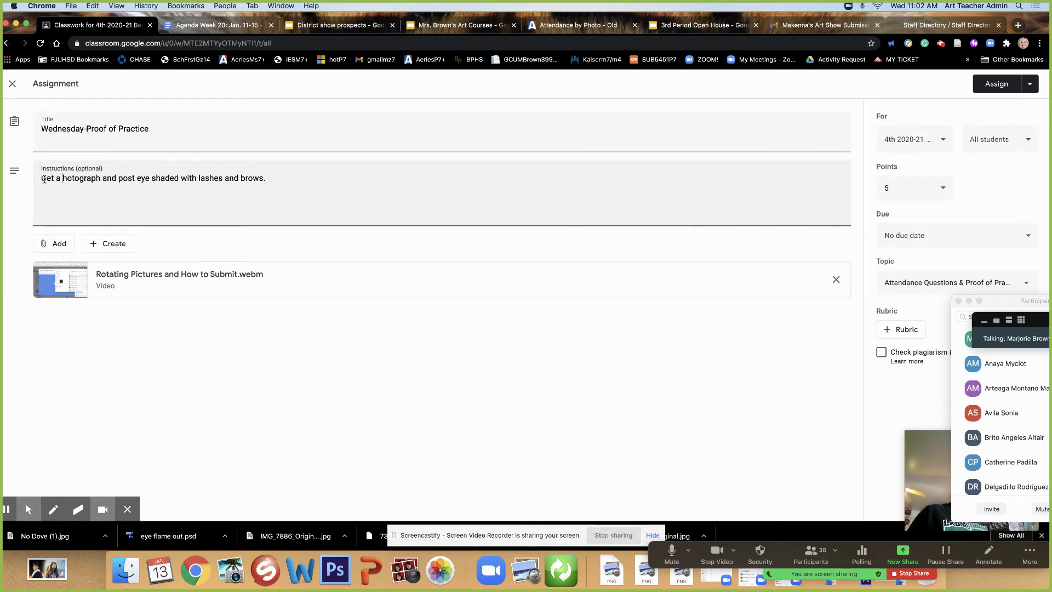
pyautogui.write('ph ')
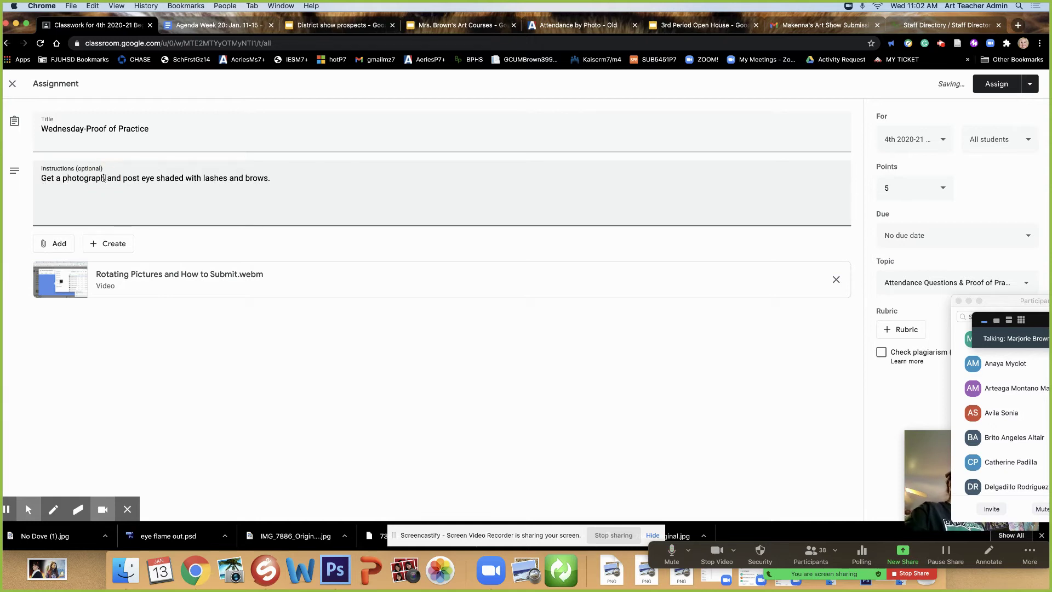
pyautogui.write('or take a ')
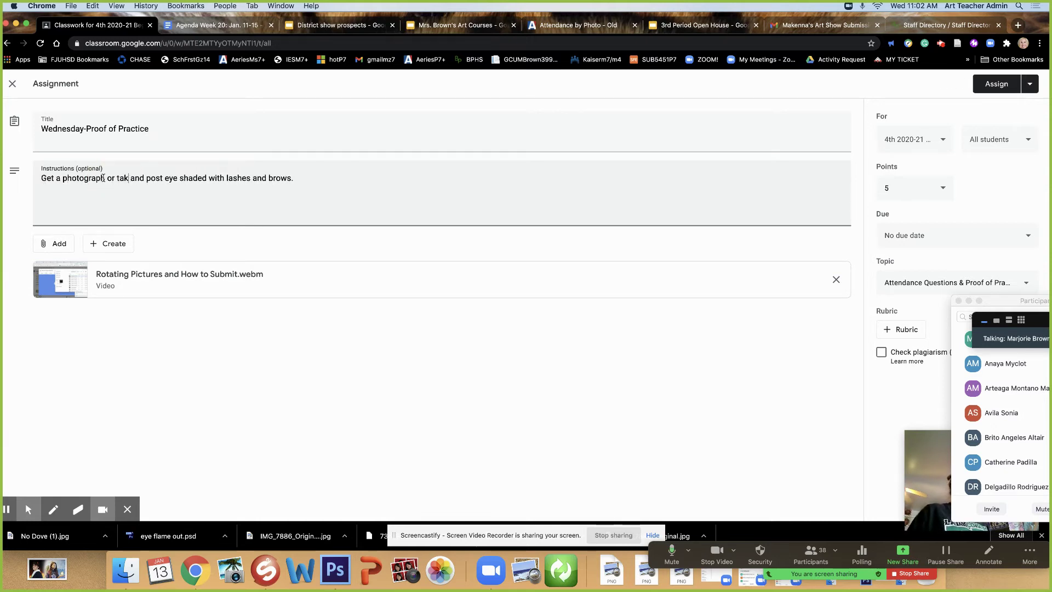
pyautogui.write('photo')
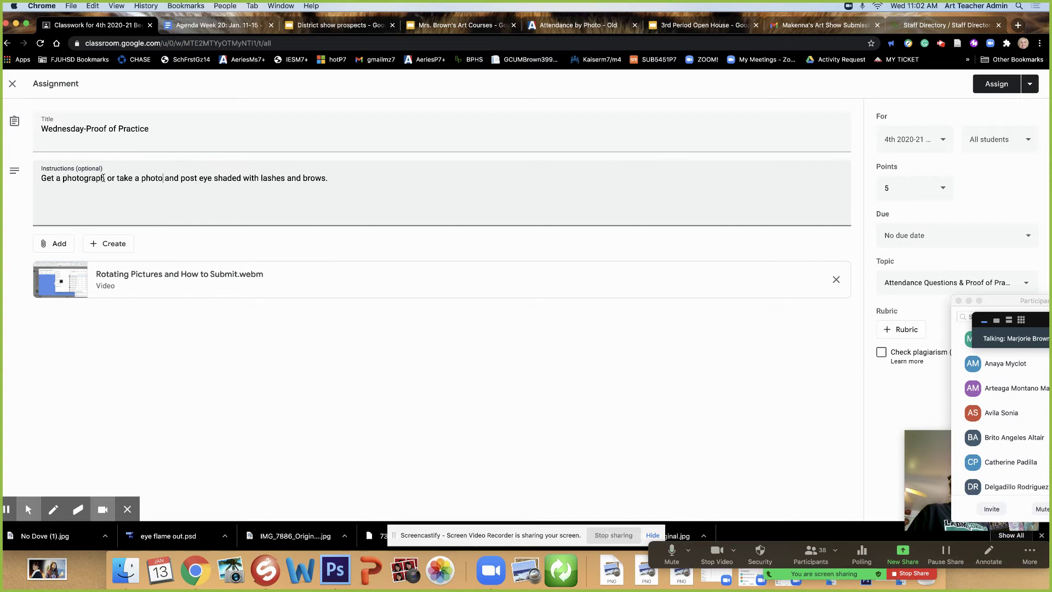
pyautogui.write(' and d')
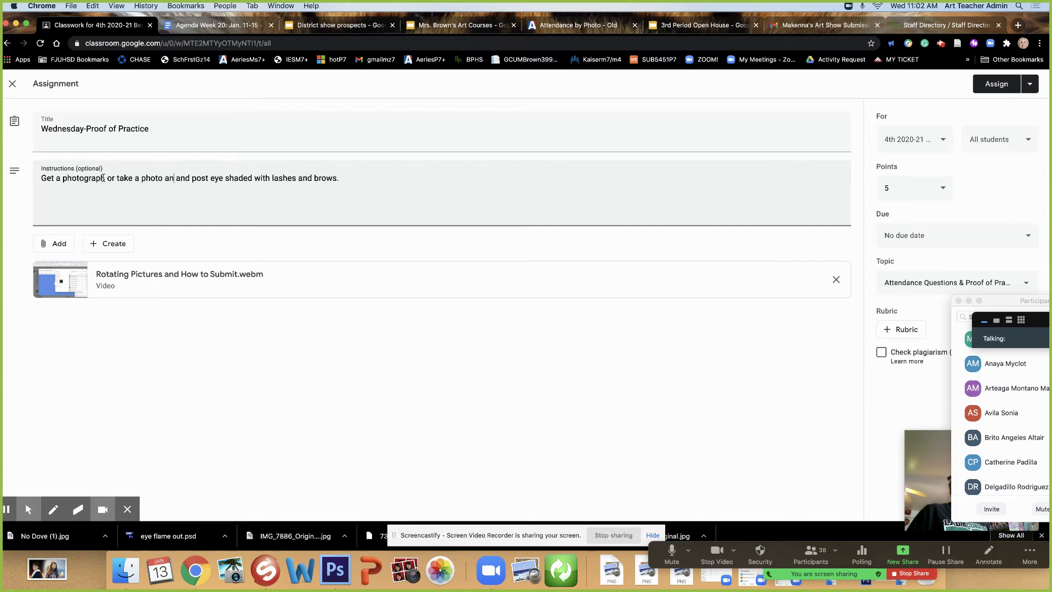
pyautogui.write('raw the si')
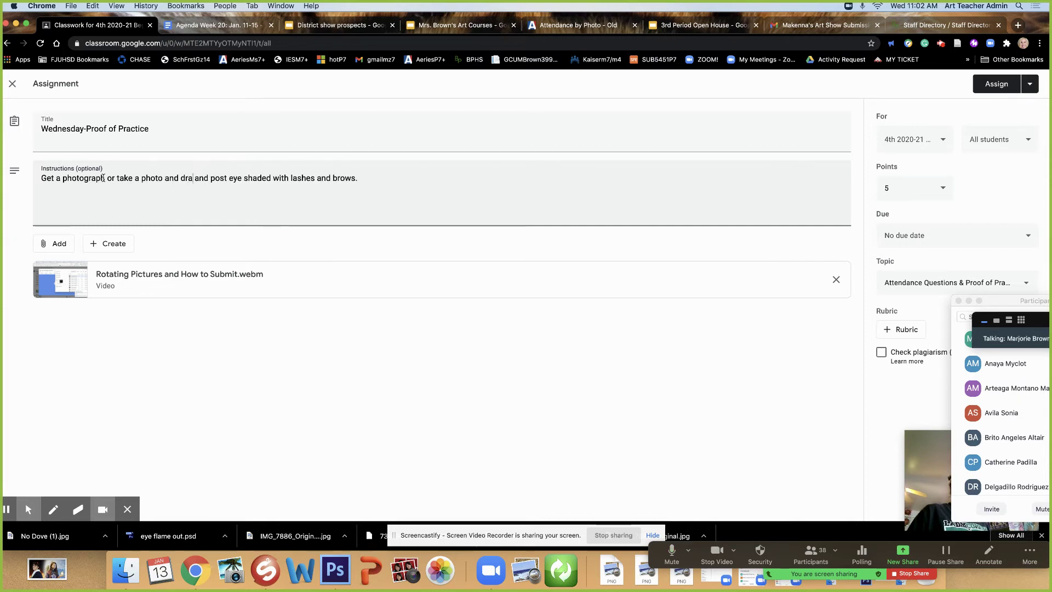
pyautogui.write('de view ey')
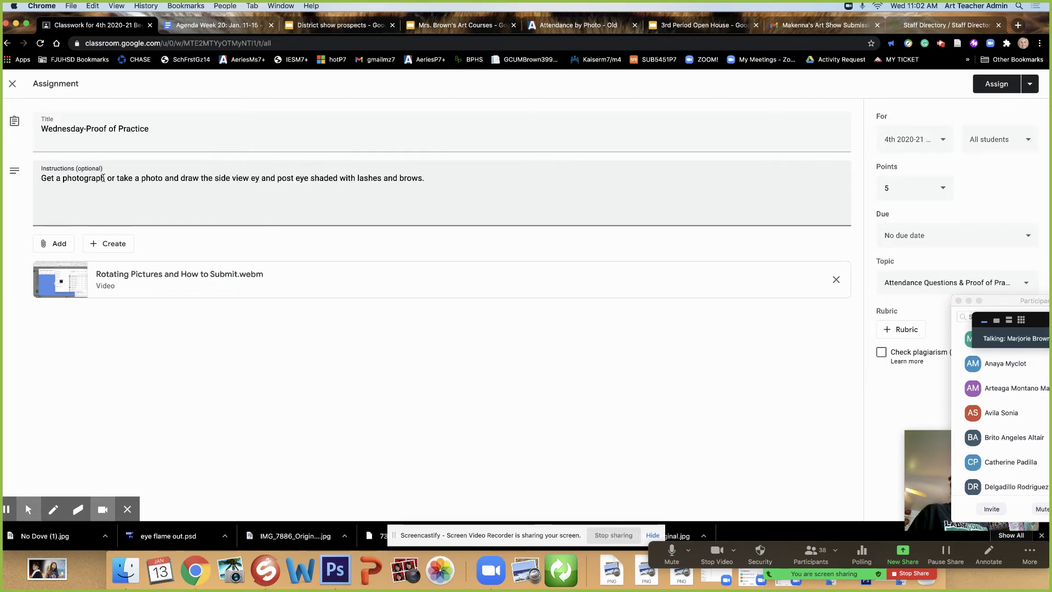
pyautogui.write('e and va')
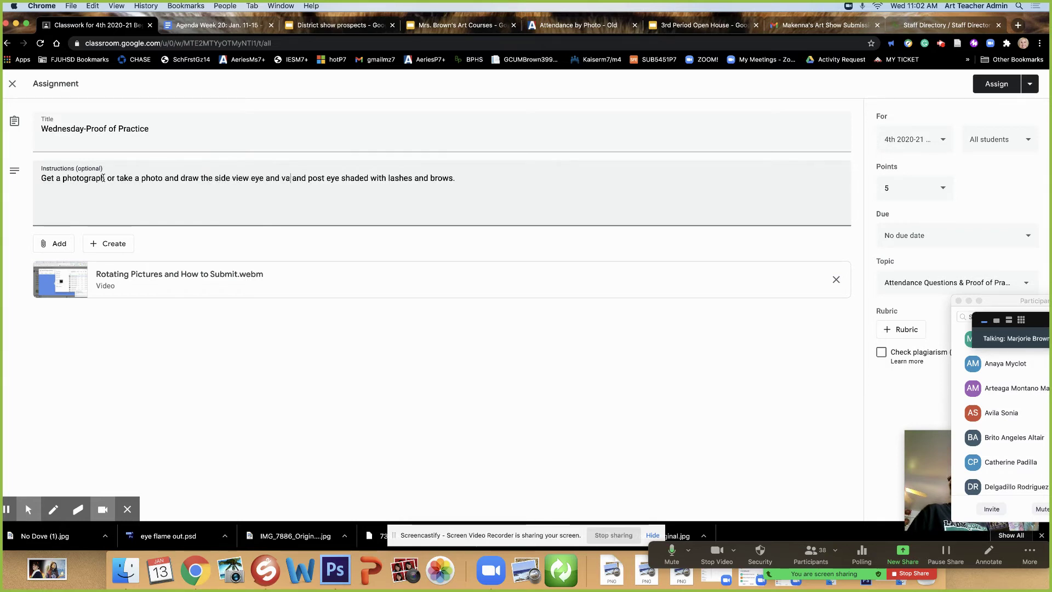
pyautogui.press('BackSpace')
pyautogui.press('BackSpace')
pyautogui.write('sha')
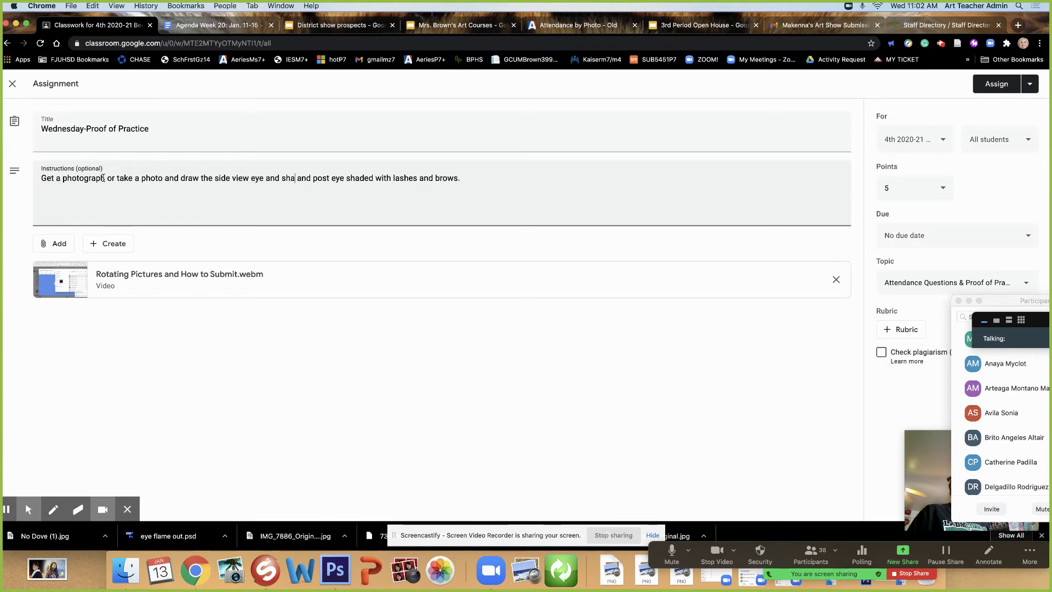
pyautogui.write('de a full ')
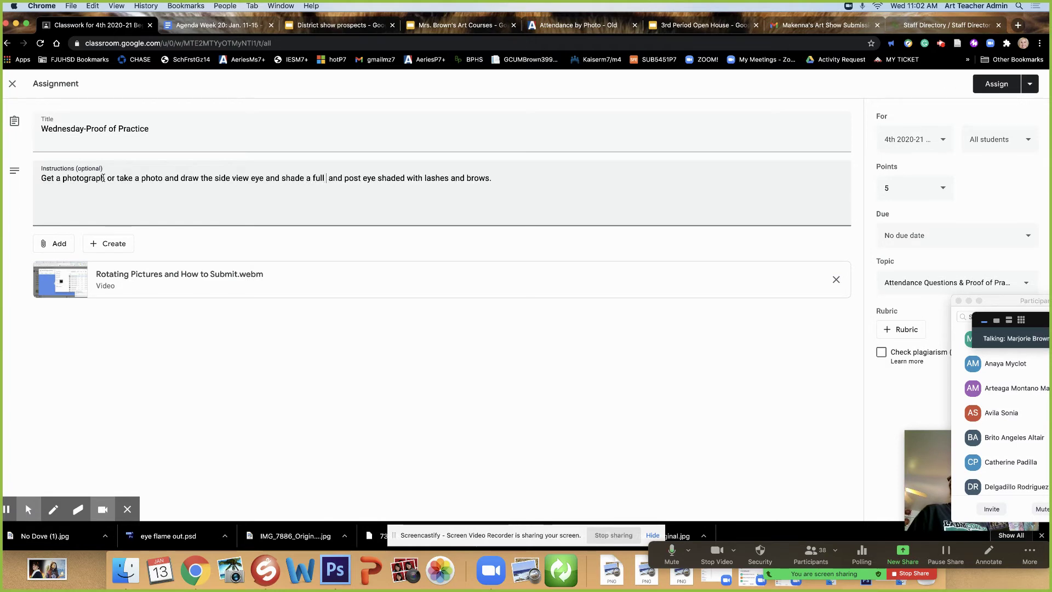
pyautogui.write('value')
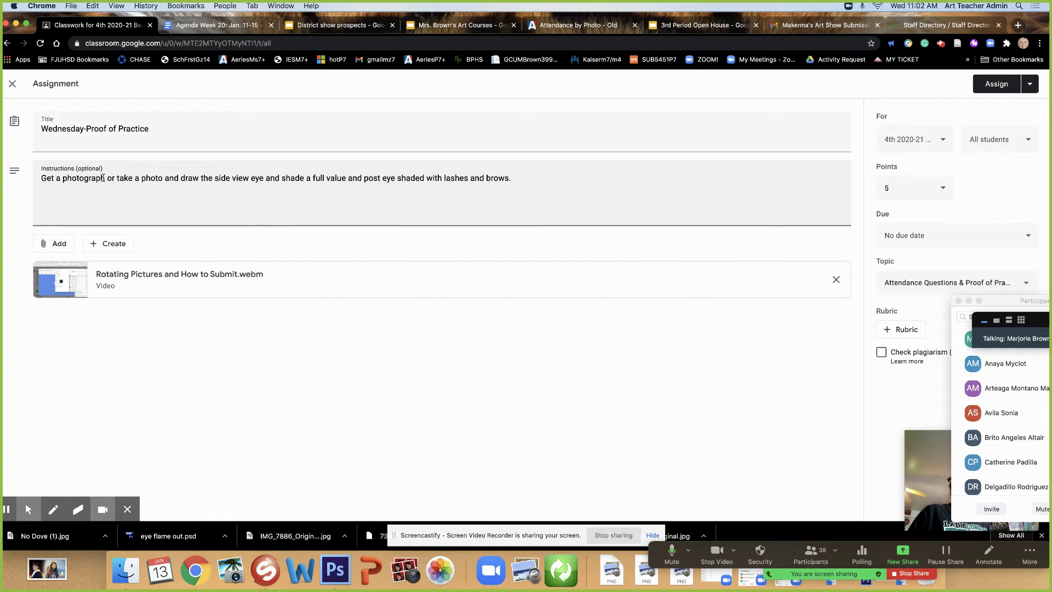
pyautogui.write(' ranger ')
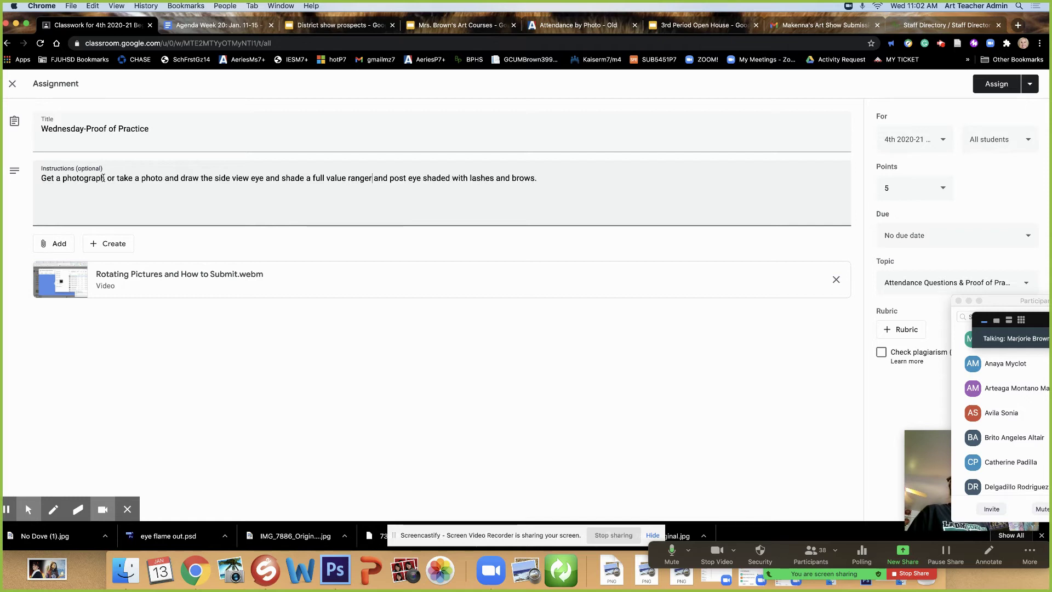
pyautogui.write('.')
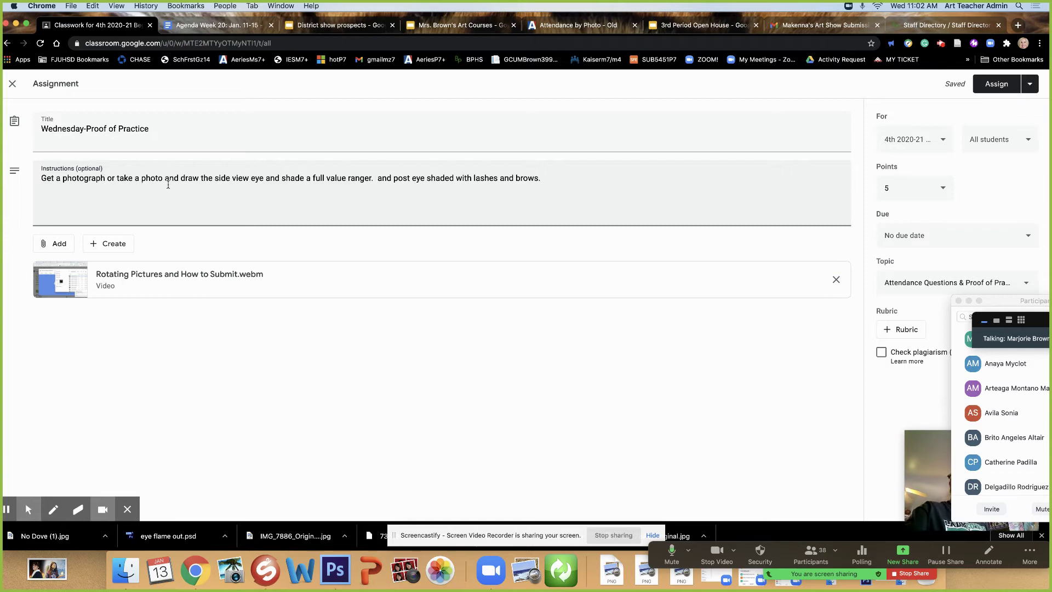
# Rework the remaining instructions with 'Draw the' and 'last', adding 'Include the the reference photo and your drawing.'.
pyautogui.moveTo(379, 178); pyautogui.dragTo(409, 180)
pyautogui.write('Draw the')
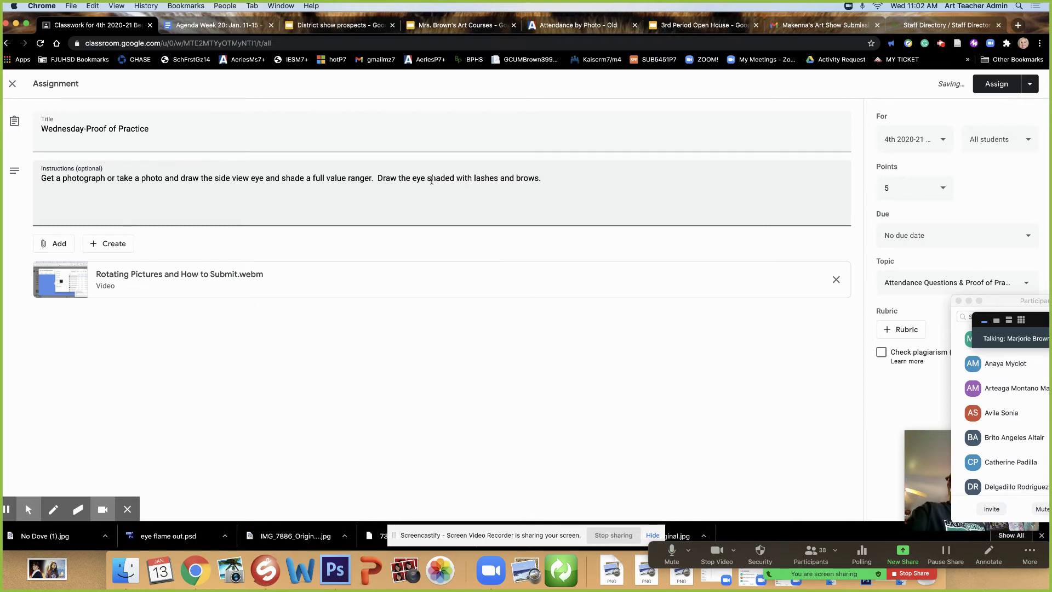
pyautogui.moveTo(428, 178)
pyautogui.mouseDown()
pyautogui.moveTo(469, 179)
pyautogui.moveTo(427, 179)
pyautogui.mouseUp()
pyautogui.click(466, 181)
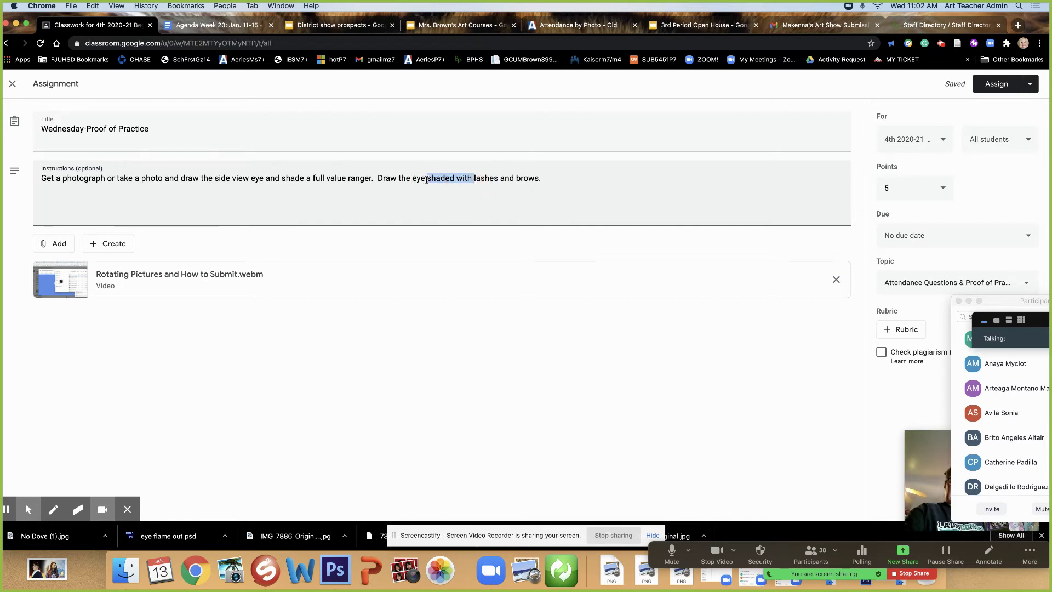
pyautogui.press('BackSpace')
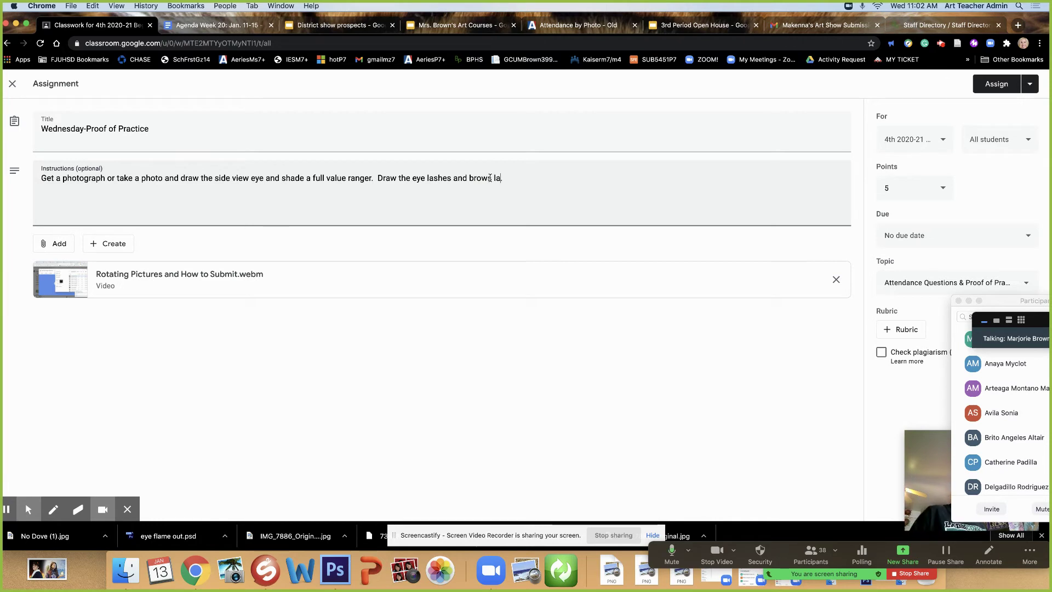
pyautogui.write('last.')
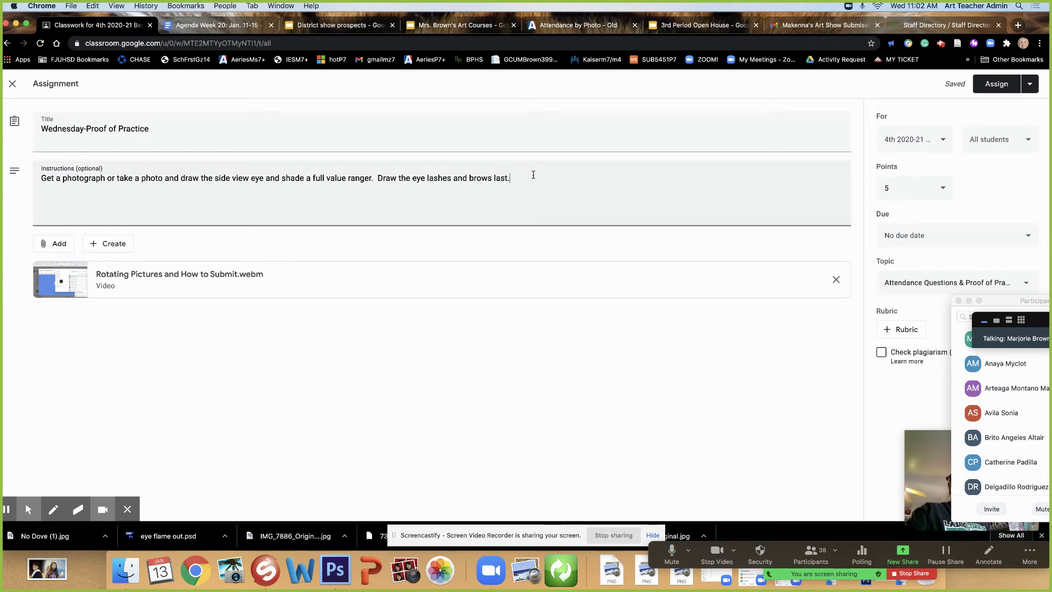
pyautogui.write('Inclu')
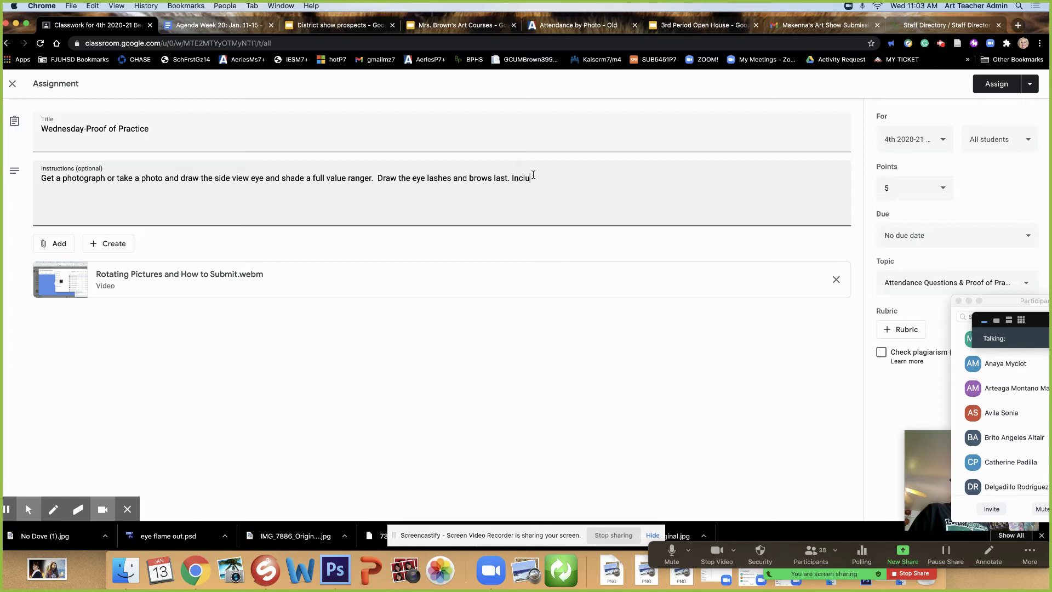
pyautogui.write('de the ')
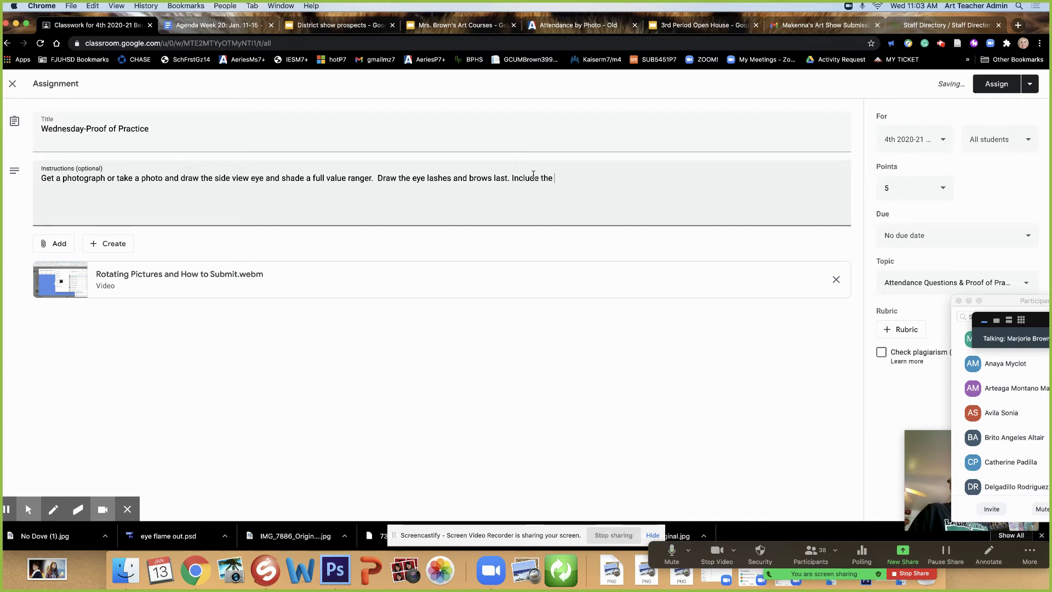
pyautogui.write('the ')
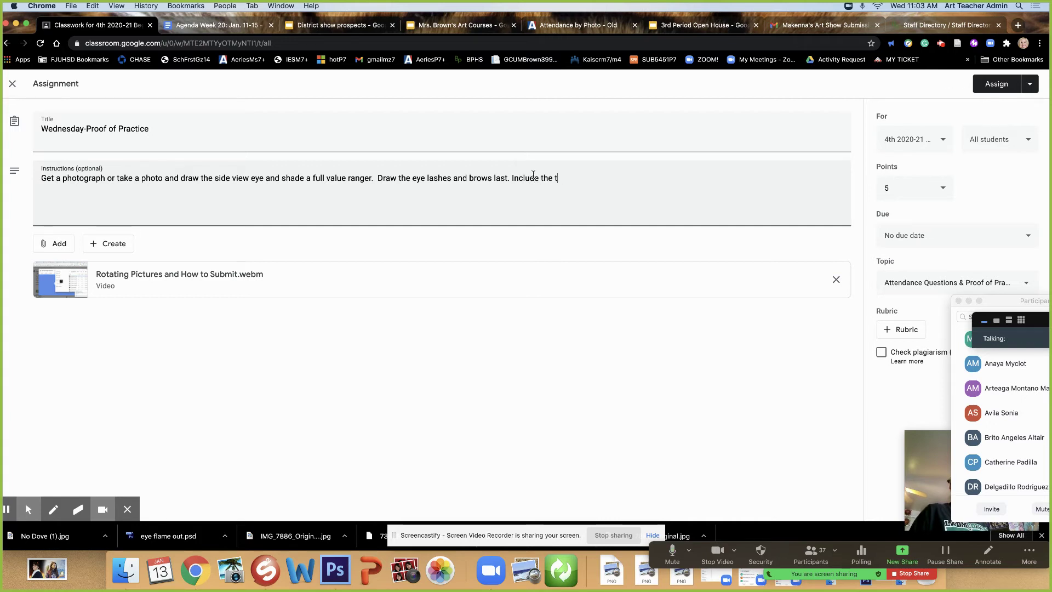
pyautogui.write('referenc')
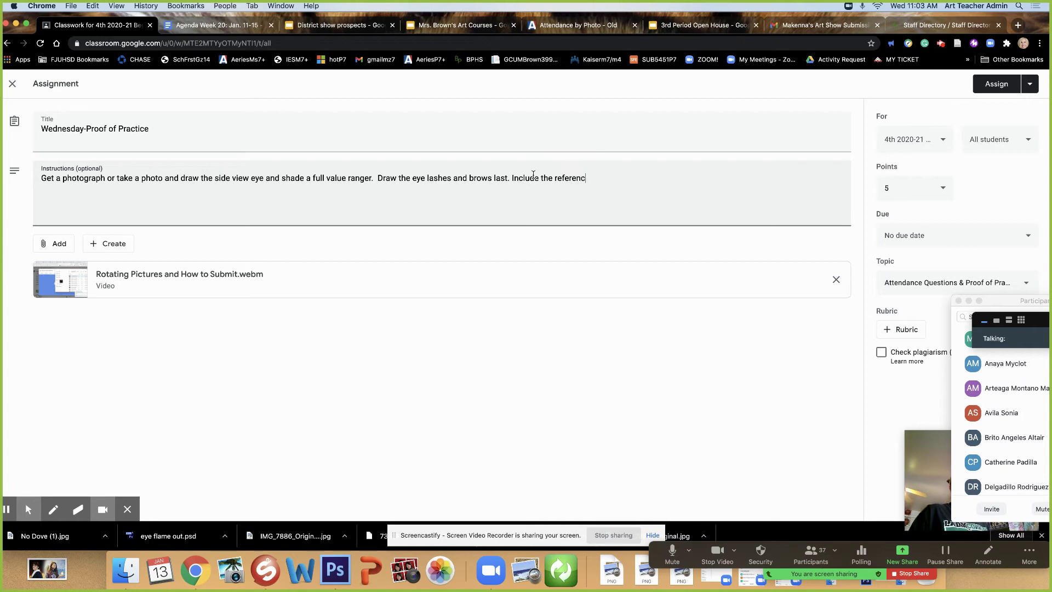
pyautogui.write('e photo and your dra')
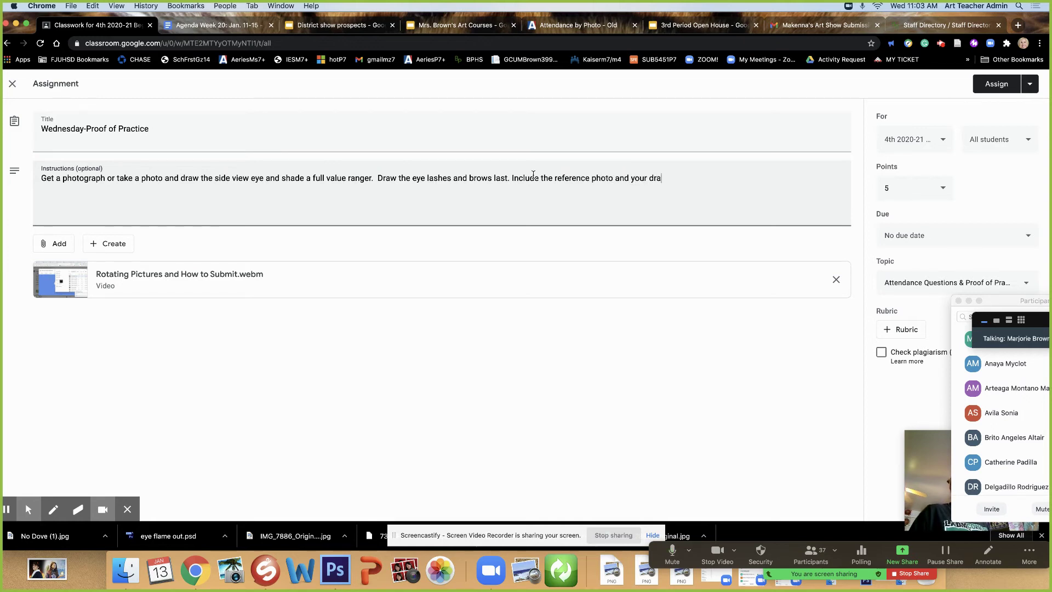
pyautogui.write('wing.')
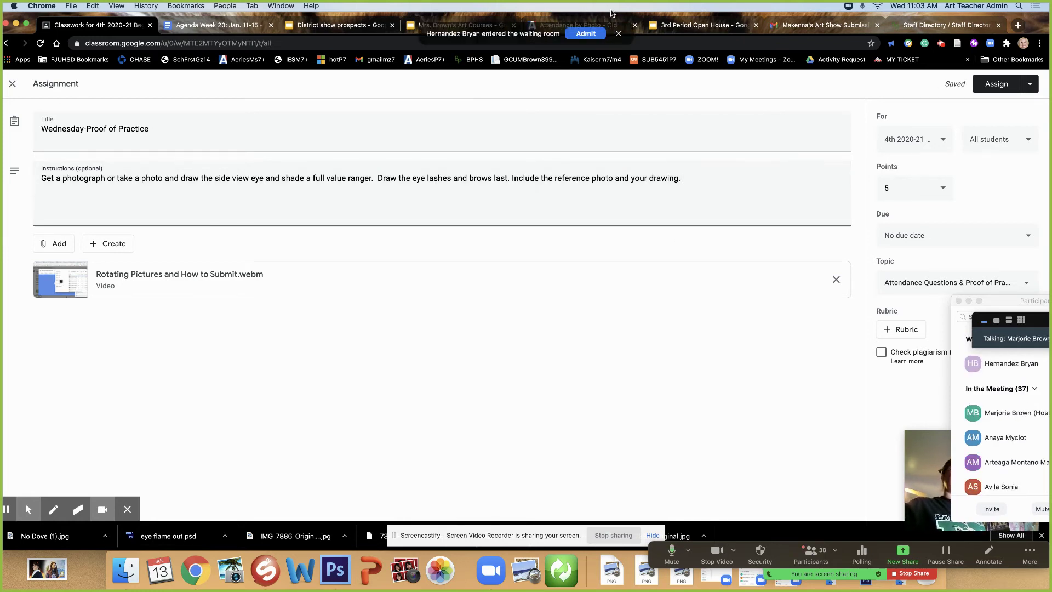
# Dismiss the waiting-room notice, set the due date to Jan 6, 2021 at 3pm, and assign it.
pyautogui.click(590, 36)
pyautogui.click(921, 241)
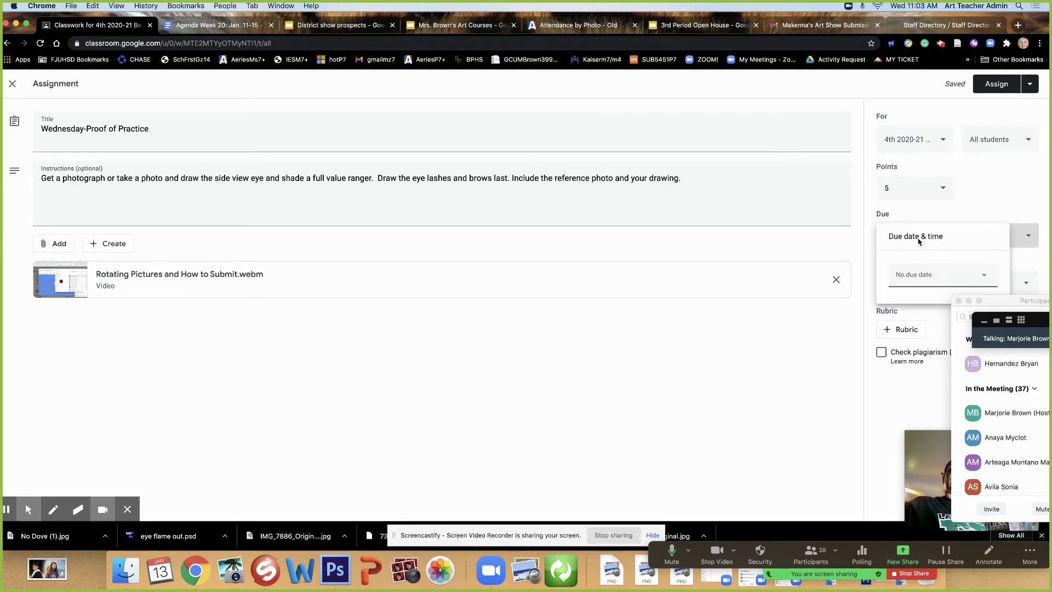
pyautogui.click(909, 275)
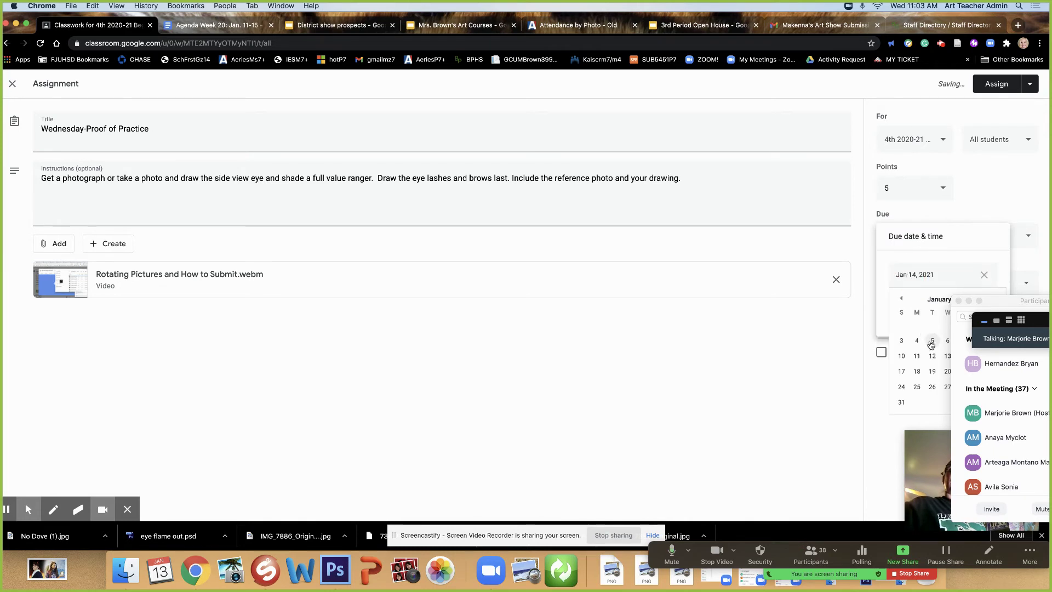
pyautogui.click(947, 341)
pyautogui.click(914, 314)
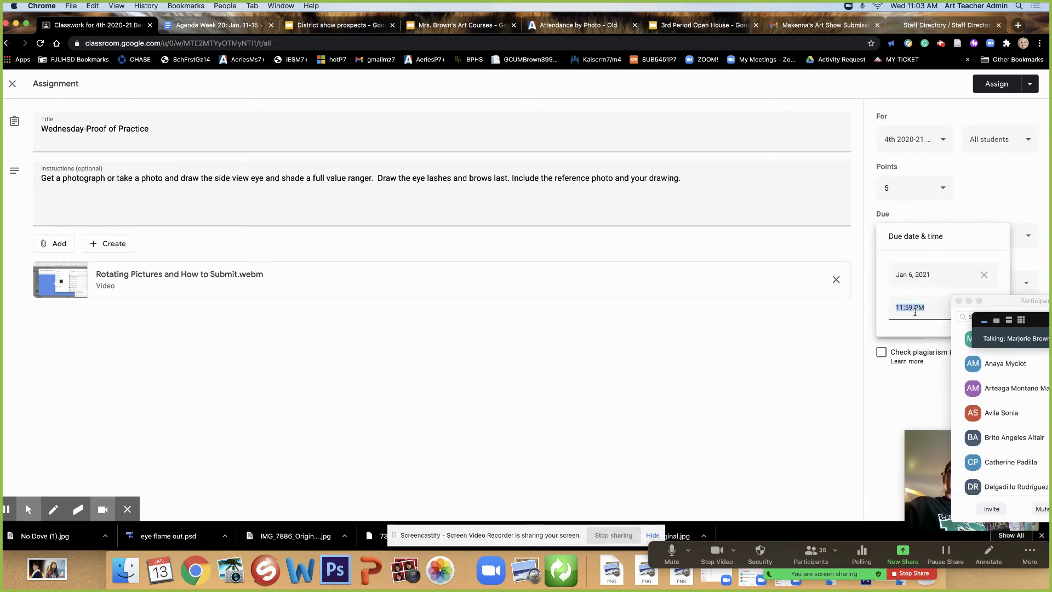
pyautogui.write('3p')
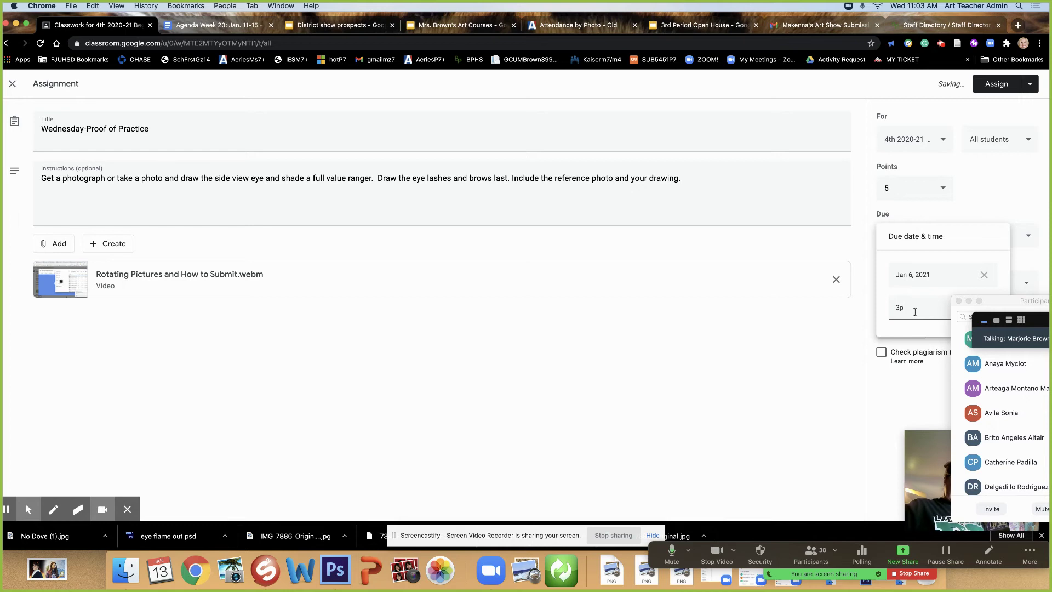
pyautogui.write('m')
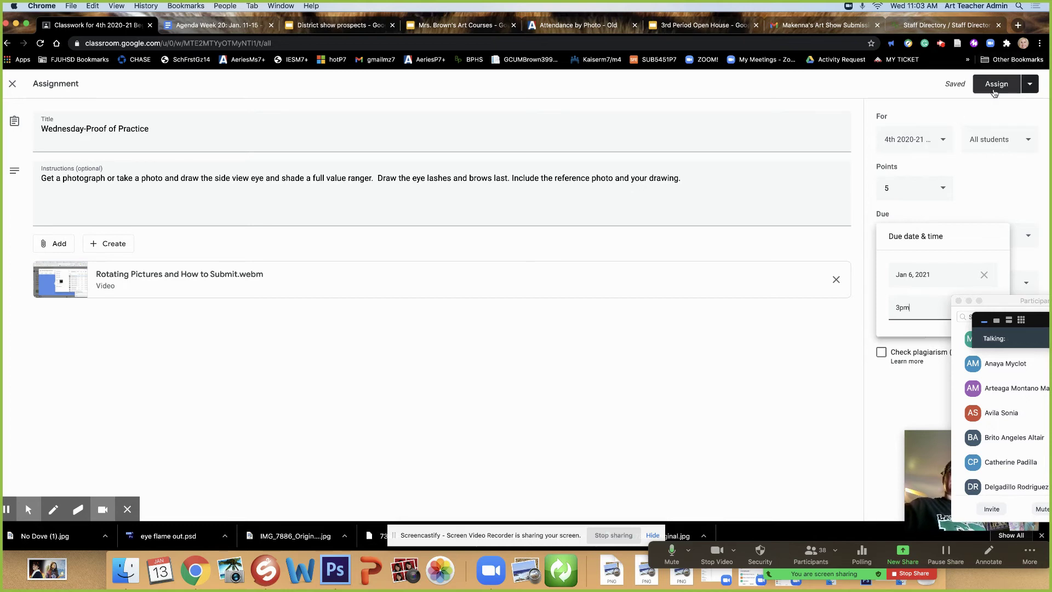
pyautogui.click(995, 84)
# Walk through the agenda's Chromebook screenshot and value range instructions, then open a new browser tab.
pyautogui.click(228, 30)
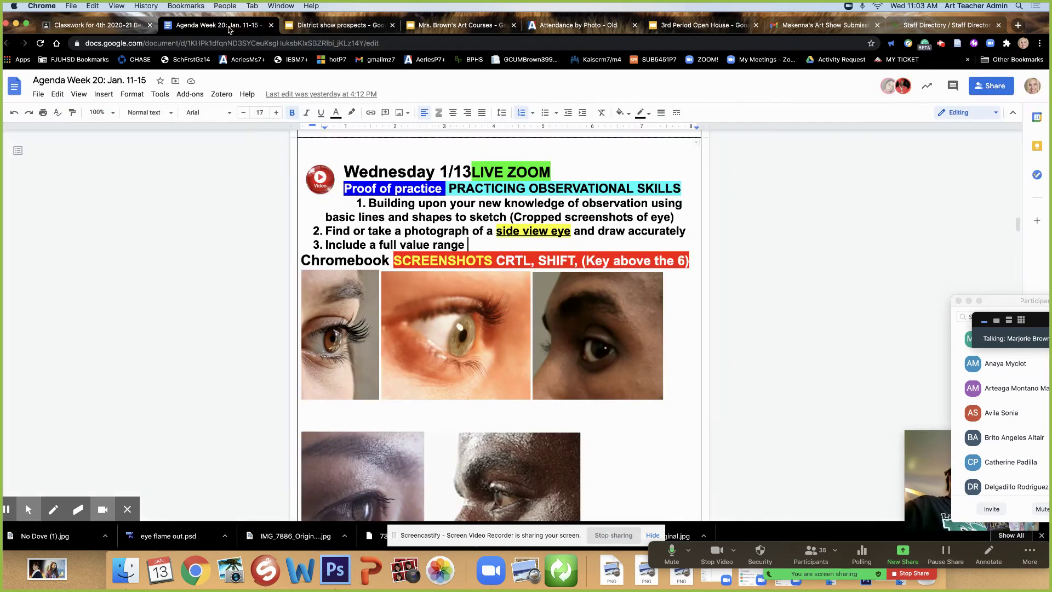
pyautogui.click(321, 261)
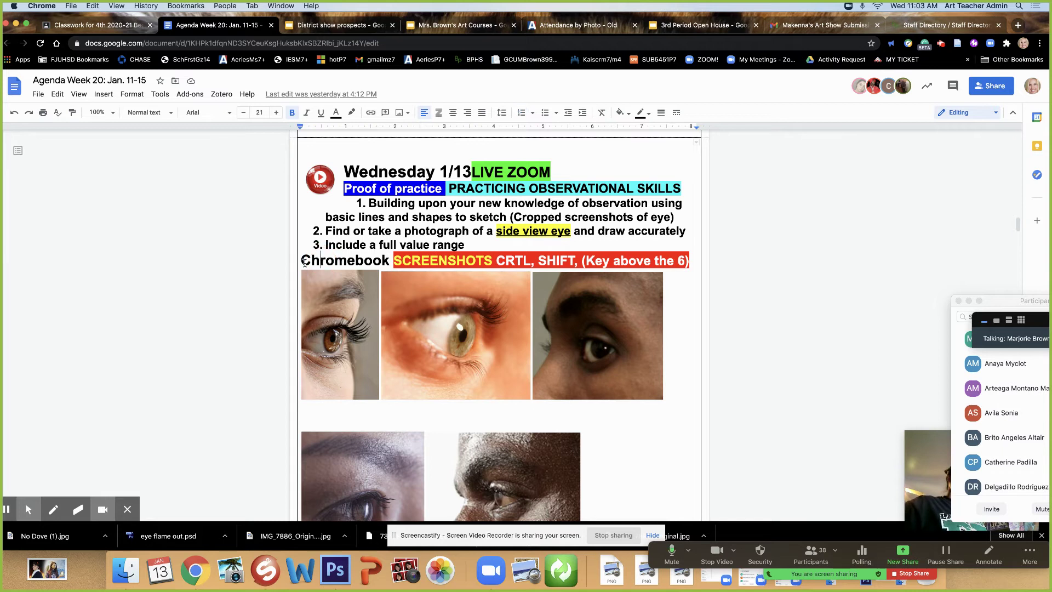
pyautogui.click(430, 261)
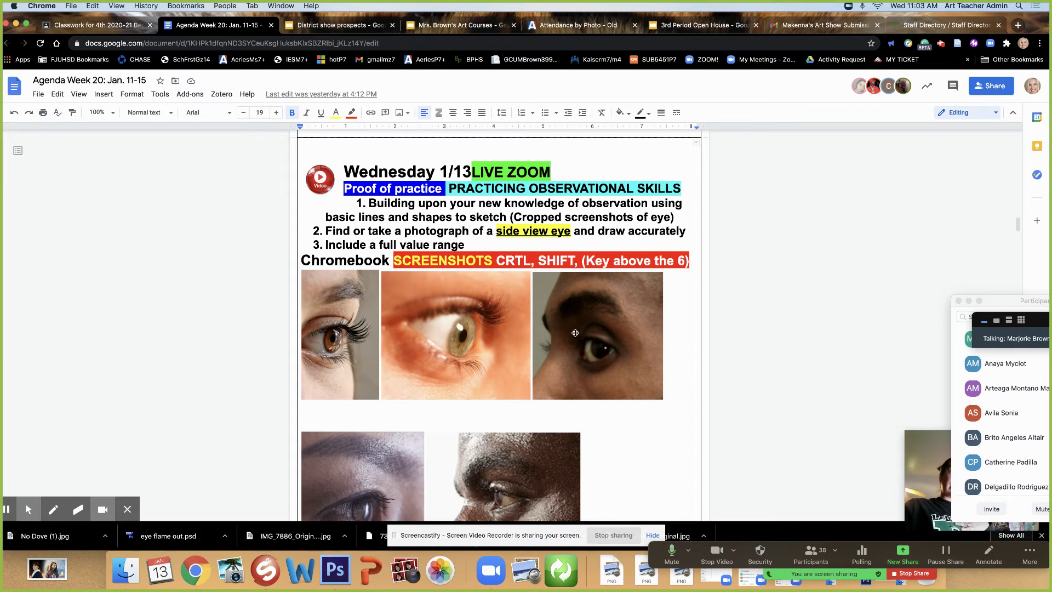
pyautogui.moveTo(496, 257); pyautogui.dragTo(687, 262)
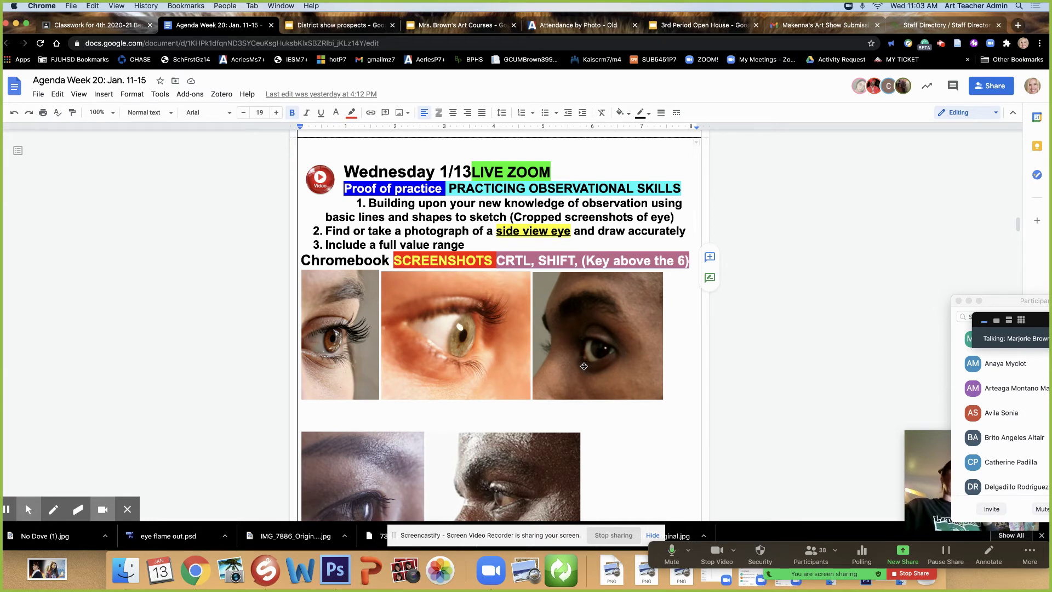
pyautogui.click(674, 354)
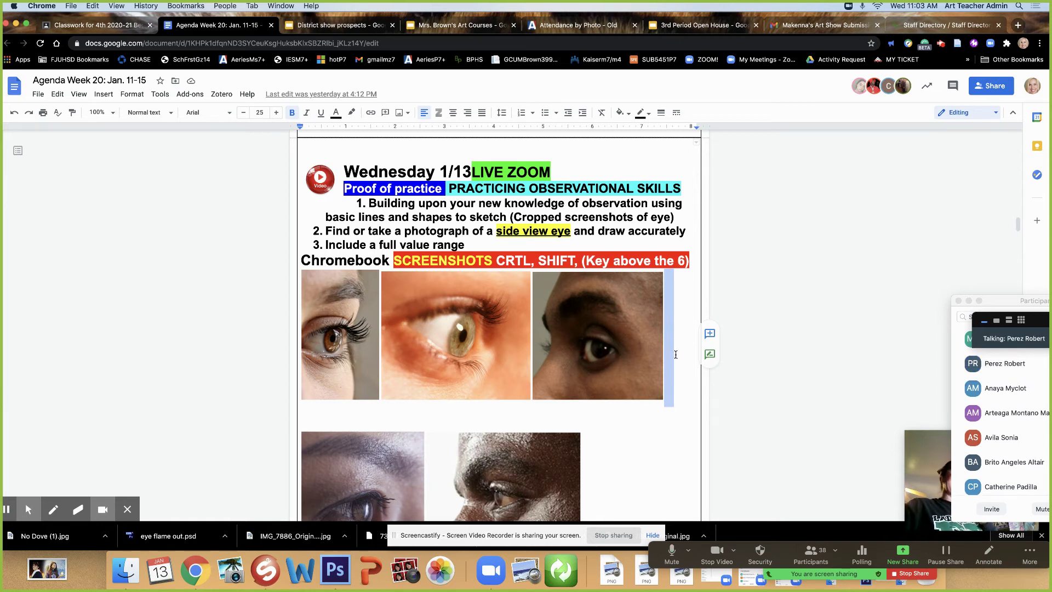
pyautogui.click(422, 260)
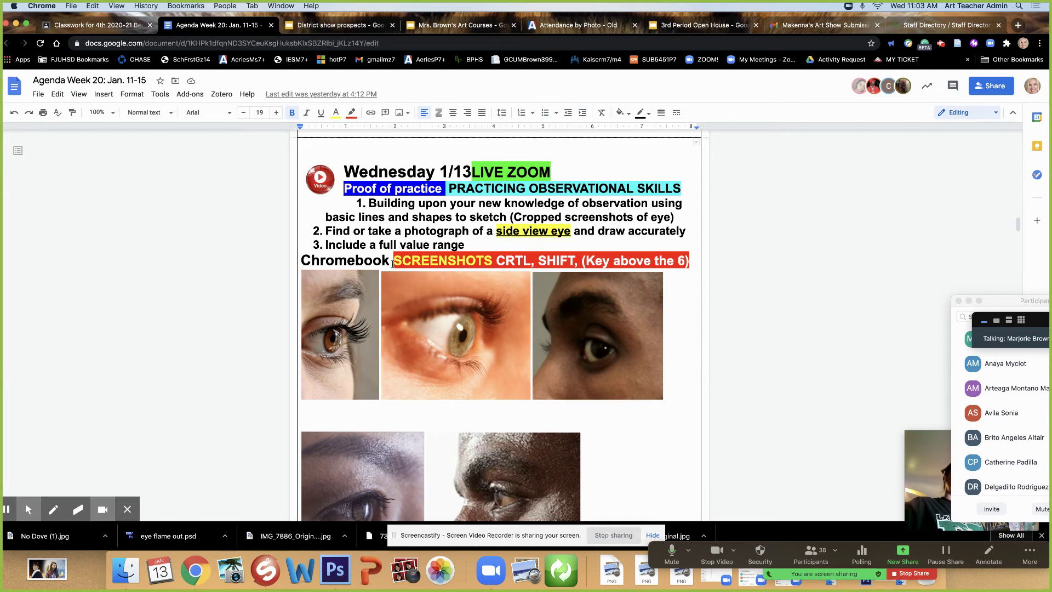
pyautogui.click(518, 245)
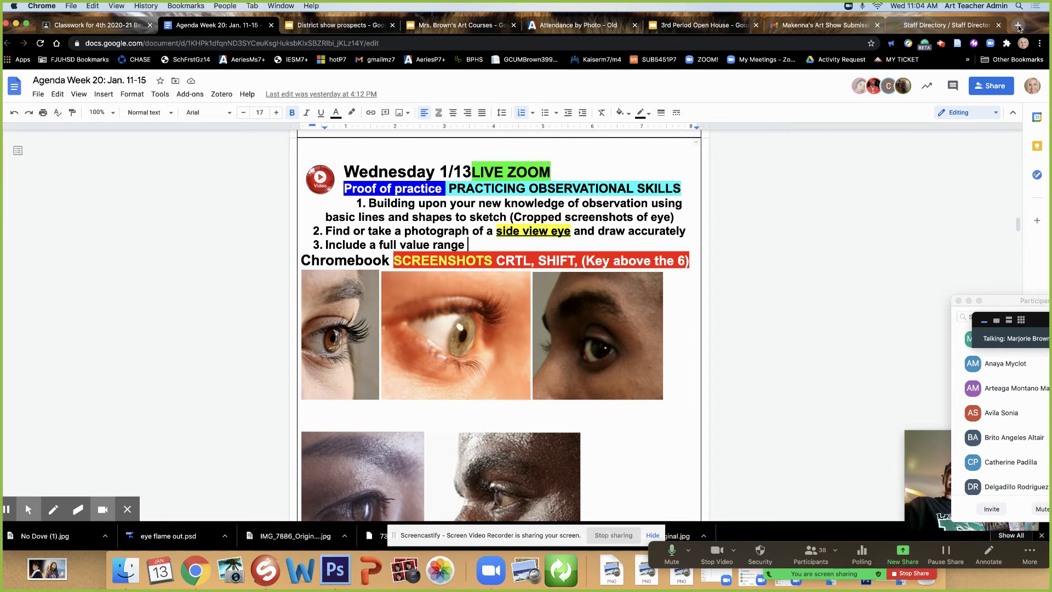
pyautogui.click(1017, 26)
# Search Google Images for 'kobe bryant' and open the Inc.com side-profile image result.
pyautogui.click(574, 231)
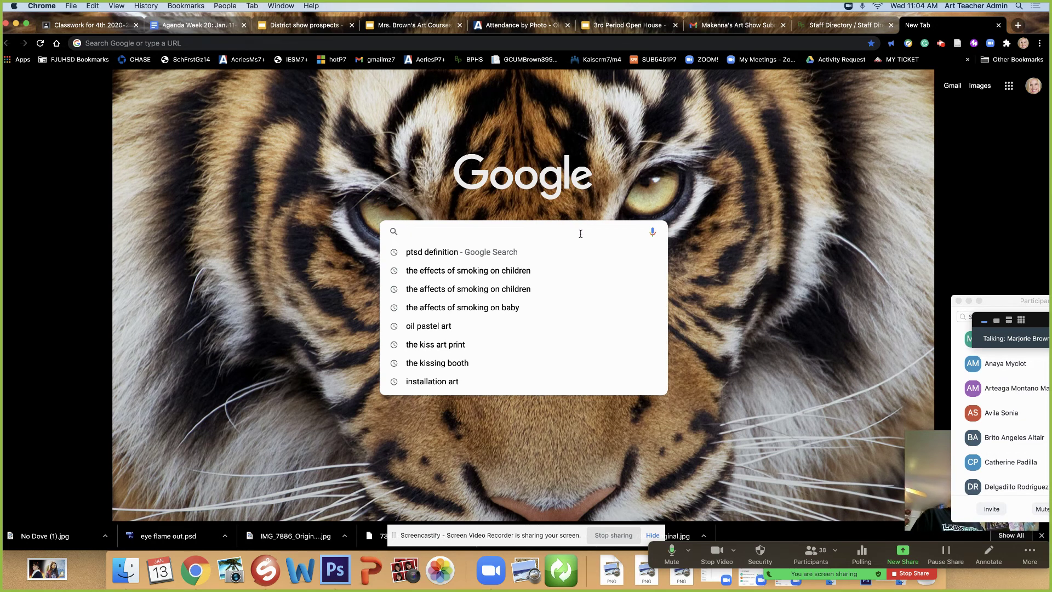
pyautogui.write('Kobe bryant')
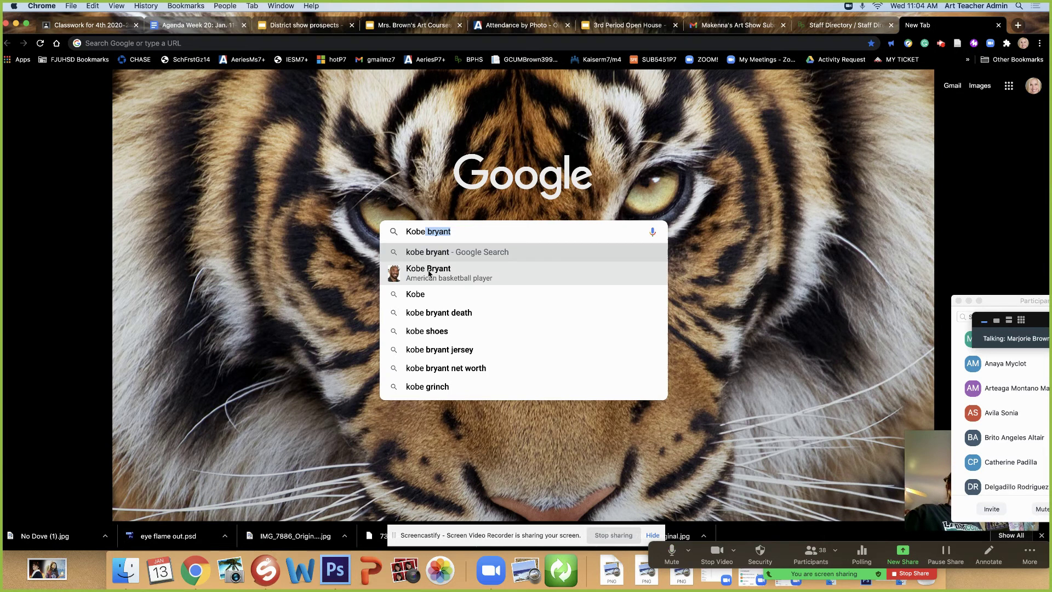
pyautogui.click(432, 272)
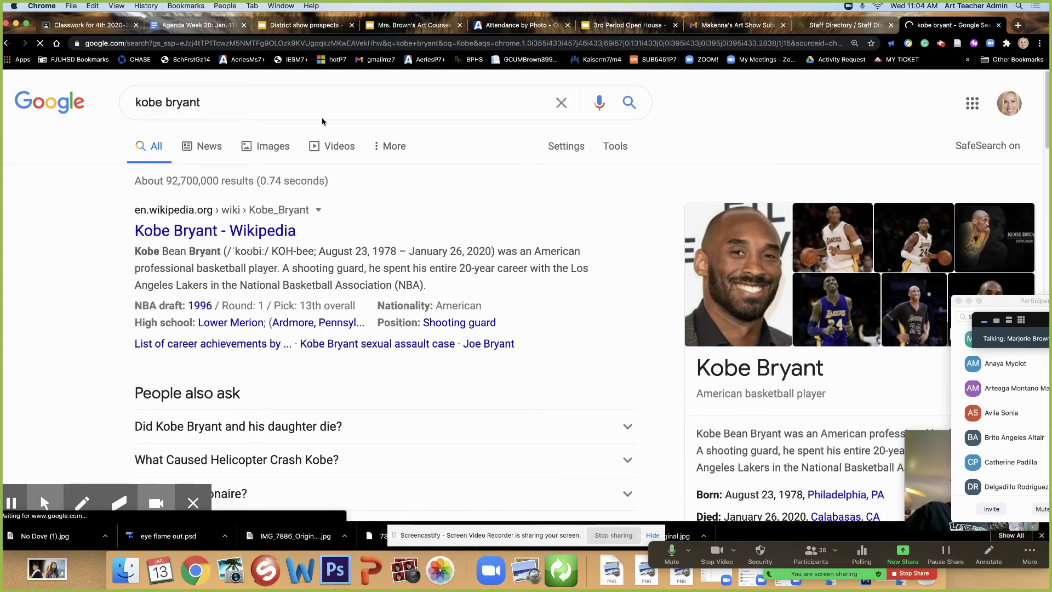
pyautogui.click(273, 145)
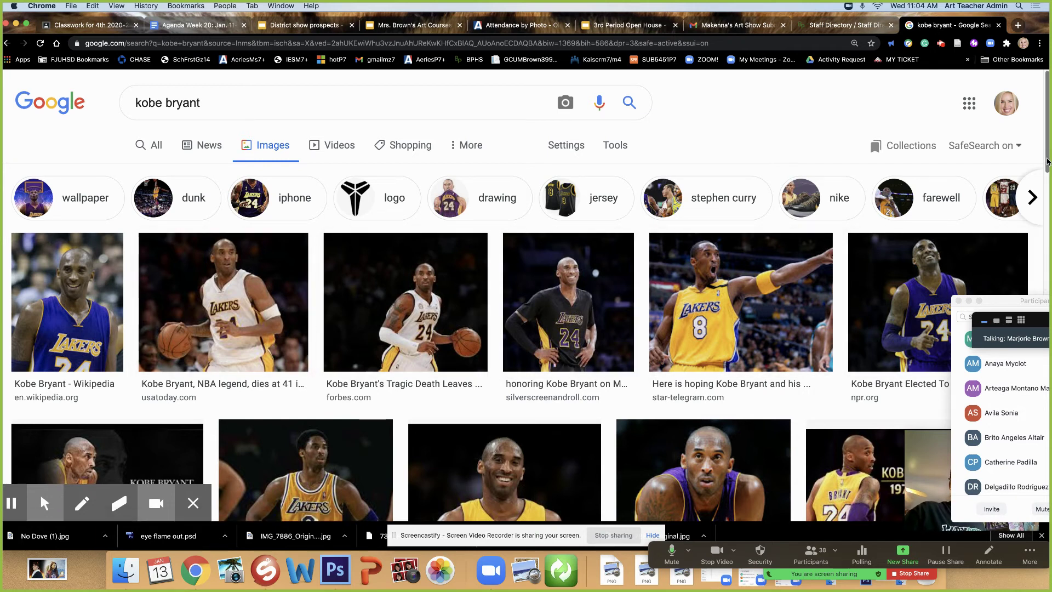
pyautogui.moveTo(1046, 162); pyautogui.dragTo(1018, 383)
pyautogui.click(166, 333)
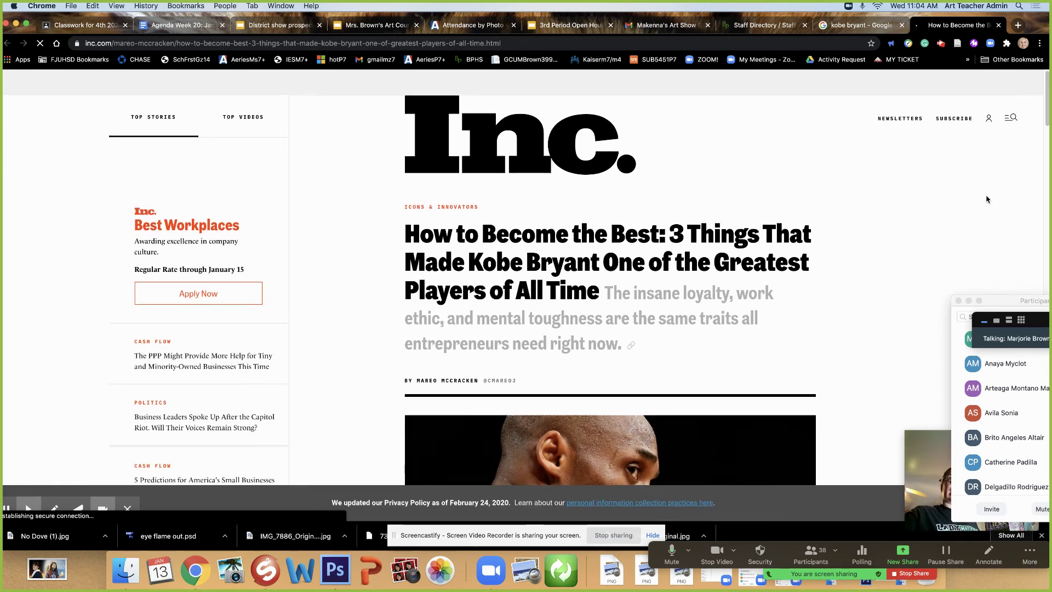
# Zoom the Inc.com profile photo to 200%, screenshot the eye, then return to the Week 20 agenda.
pyautogui.moveTo(1046, 113); pyautogui.dragTo(1046, 157)
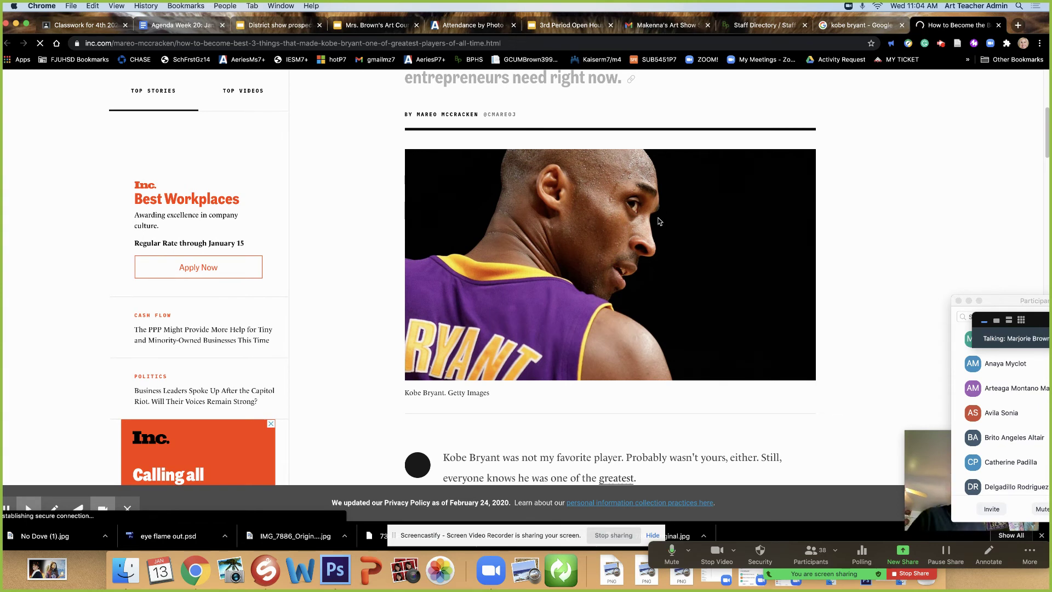
pyautogui.press('super+equal')
pyautogui.press('super+equal')
pyautogui.press('super+equal')
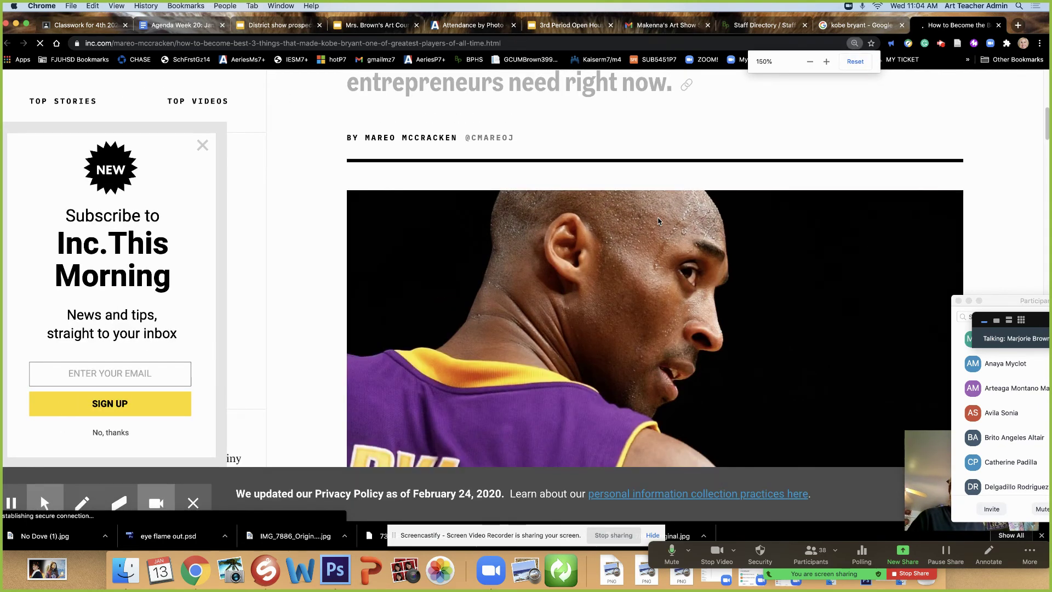
pyautogui.press('super+equal')
pyautogui.press('super+equal')
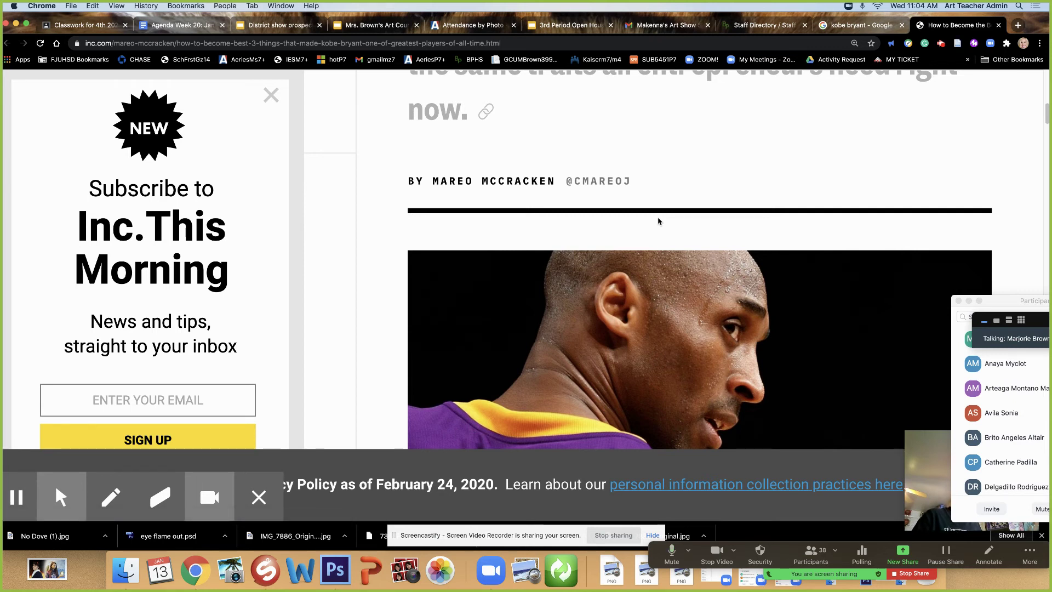
pyautogui.press('super+shift+4')
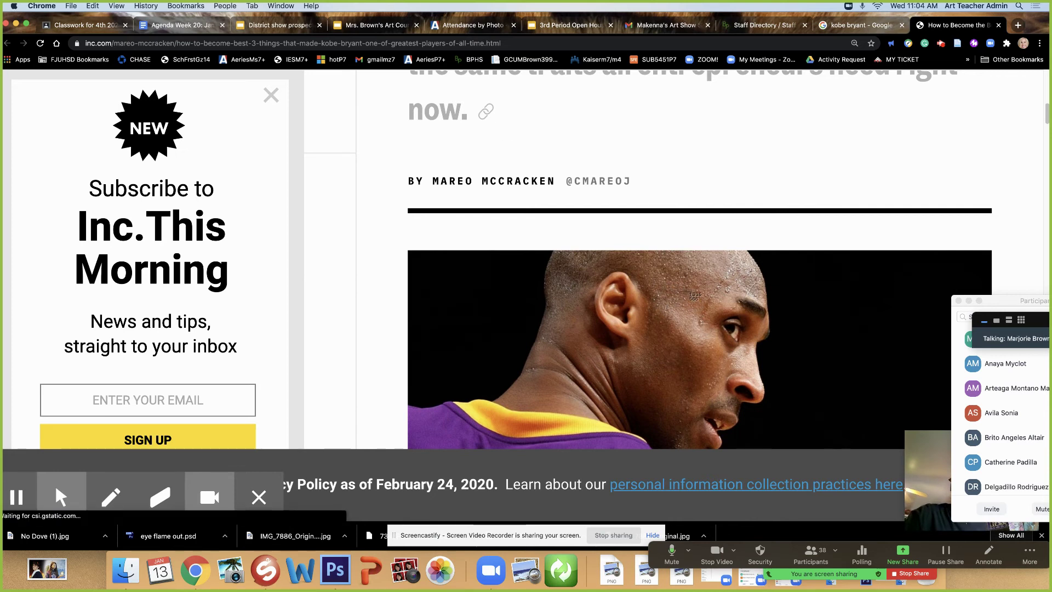
pyautogui.moveTo(688, 284); pyautogui.dragTo(770, 359)
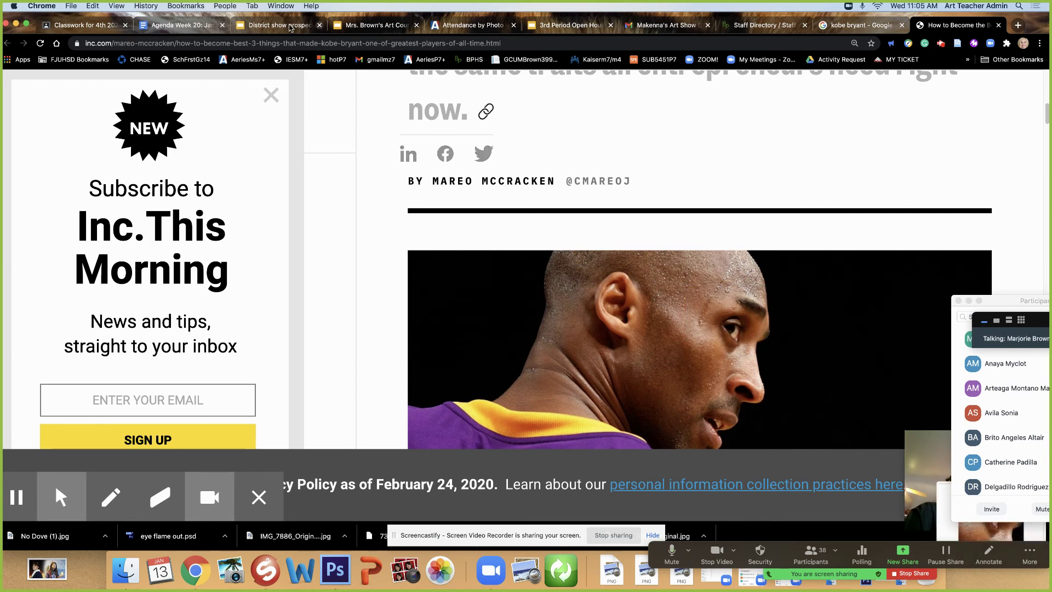
pyautogui.click(180, 24)
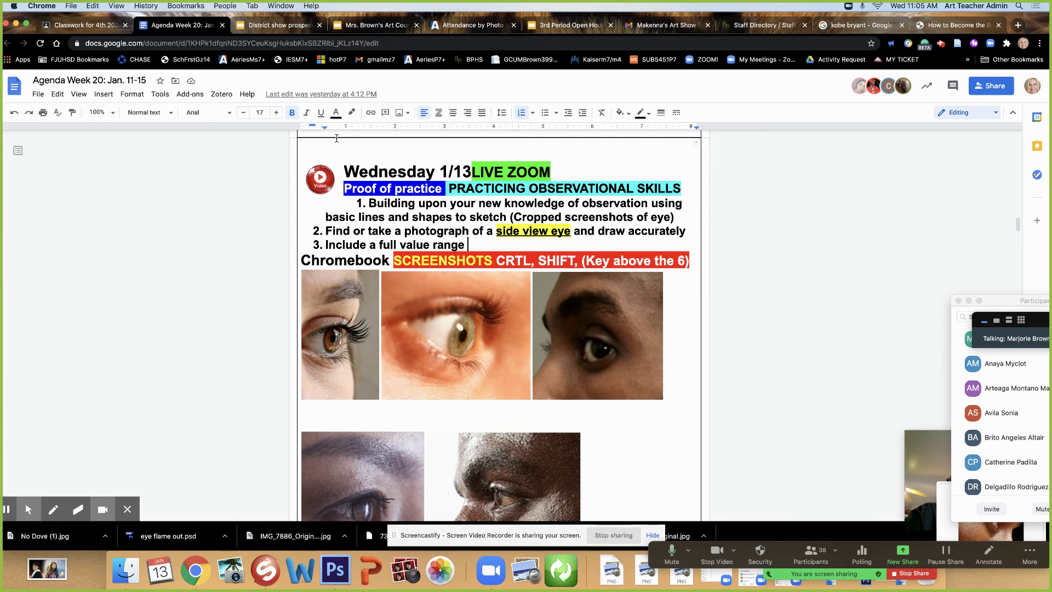
# Hide Chrome and the Zoom participants list, then open the eye screenshot from the desktop.
pyautogui.click(15, 24)
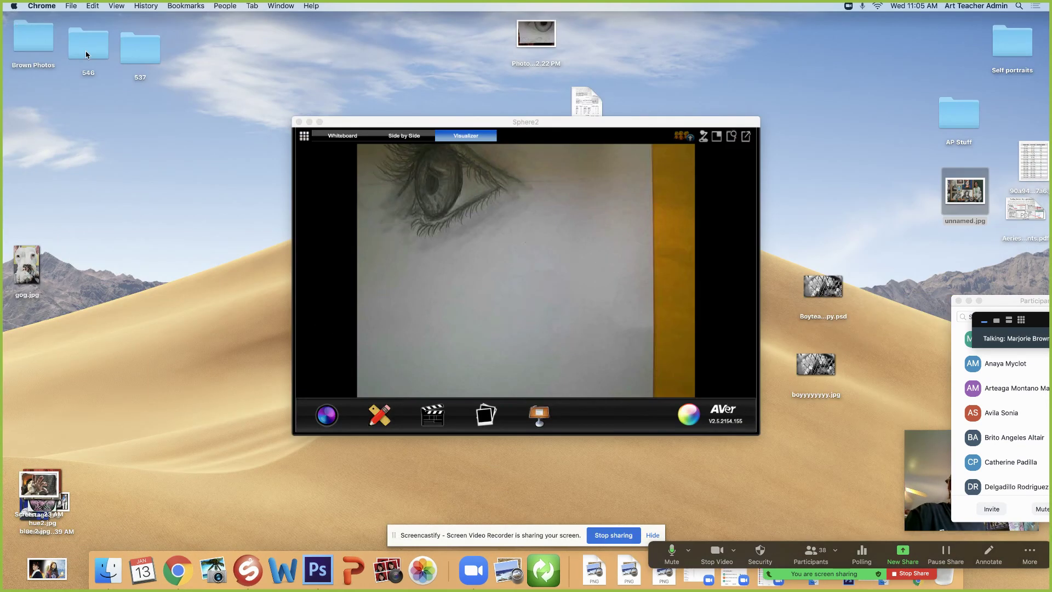
pyautogui.click(968, 300)
pyautogui.doubleClick(1017, 406)
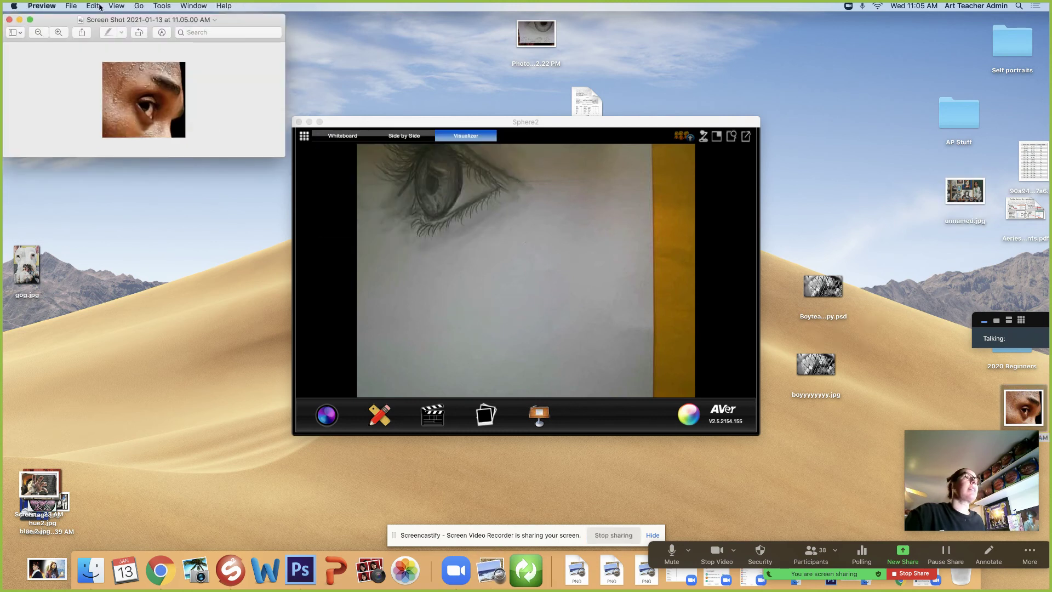
# Zoom the screenshot in three times, enlarge its Preview window, and place the Sphere2 camera view beside it.
pyautogui.click(58, 32)
pyautogui.click(58, 33)
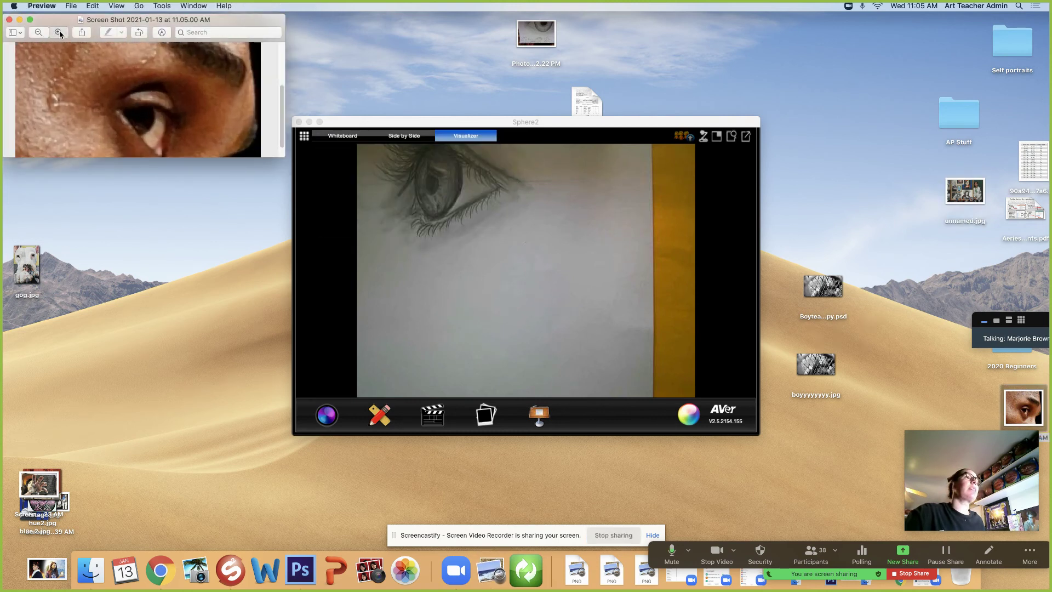
pyautogui.click(58, 32)
pyautogui.moveTo(282, 158); pyautogui.dragTo(435, 411)
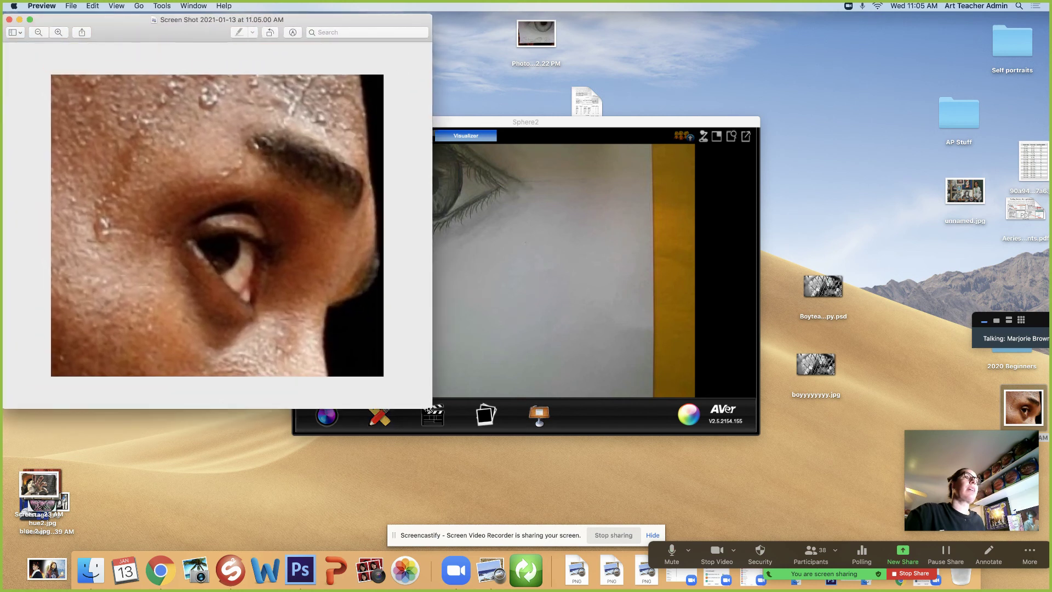
pyautogui.moveTo(556, 124); pyautogui.dragTo(727, 35)
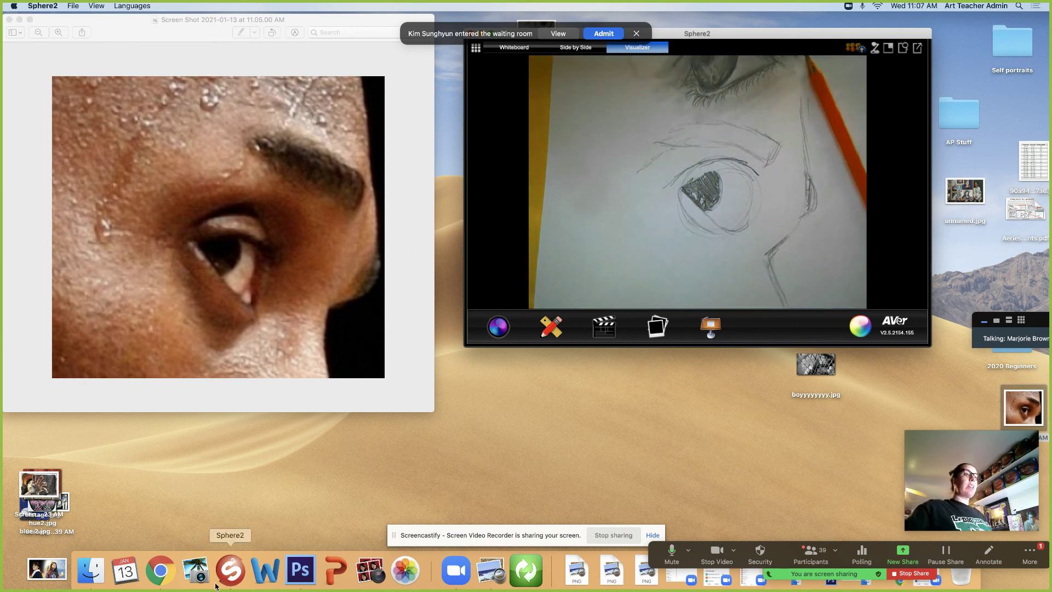
# Bring the Week 20 agenda back up in Chrome and open the Screencastify recording controls.
pyautogui.click(161, 575)
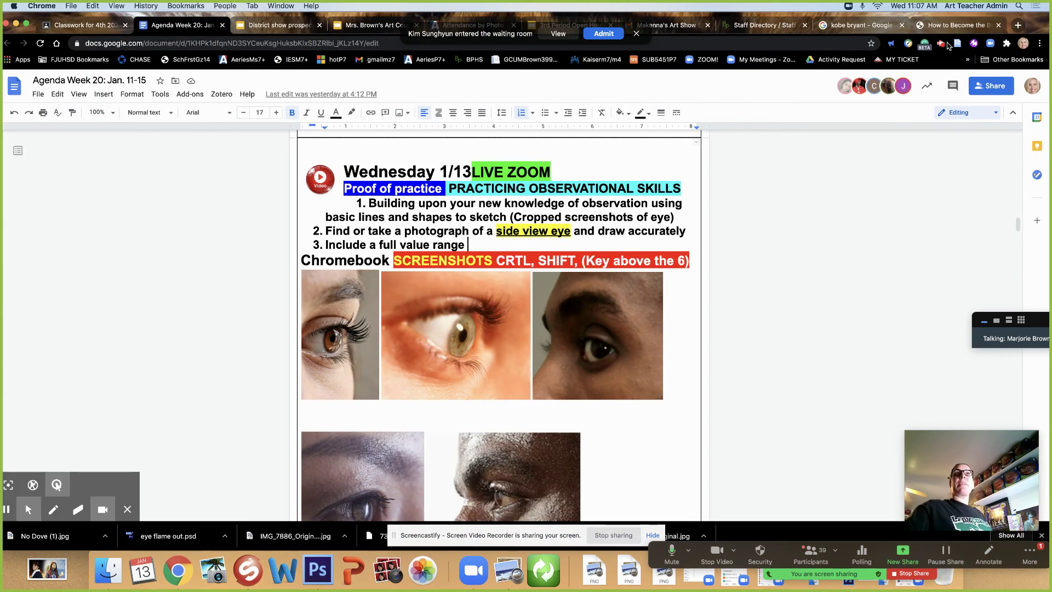
pyautogui.click(939, 43)
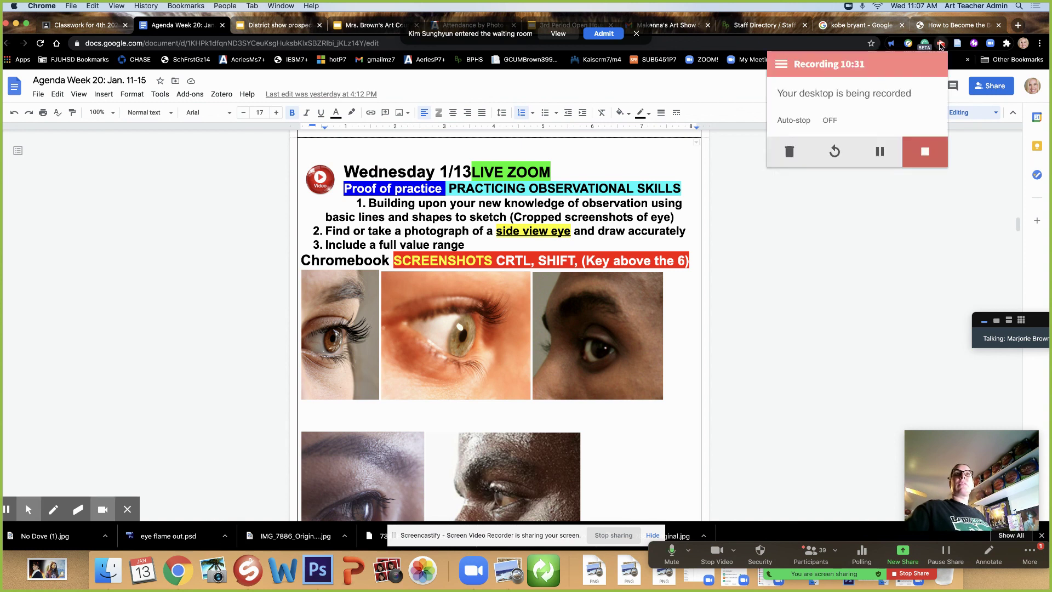